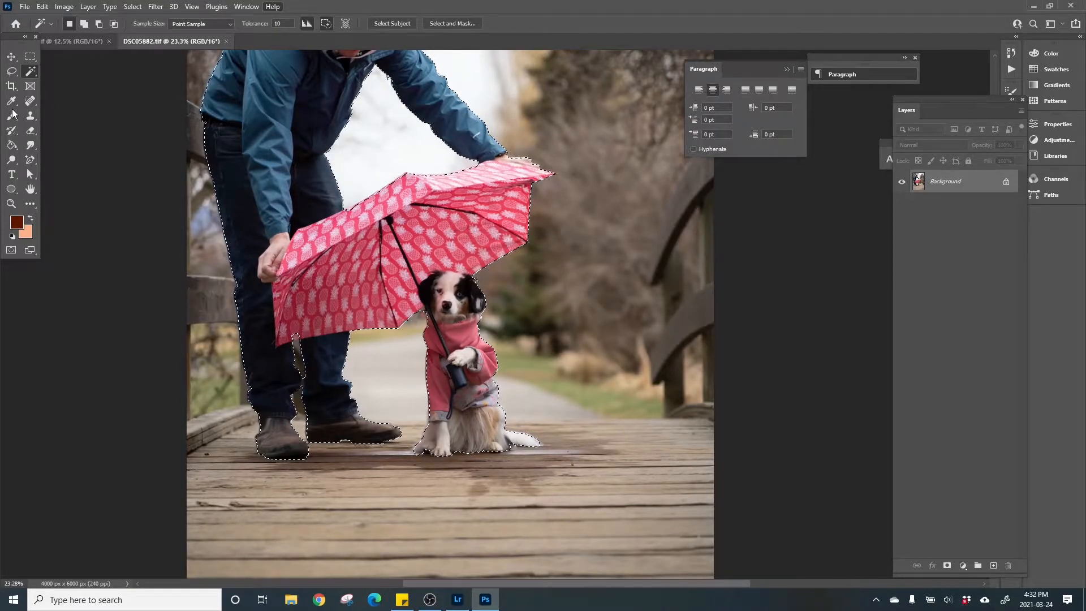
Extend the selection with a 196 px Quick Selection brush around the dog's feet, the wet boards behind its tail and beside its ear
right_click(29, 77)
click(56, 82)
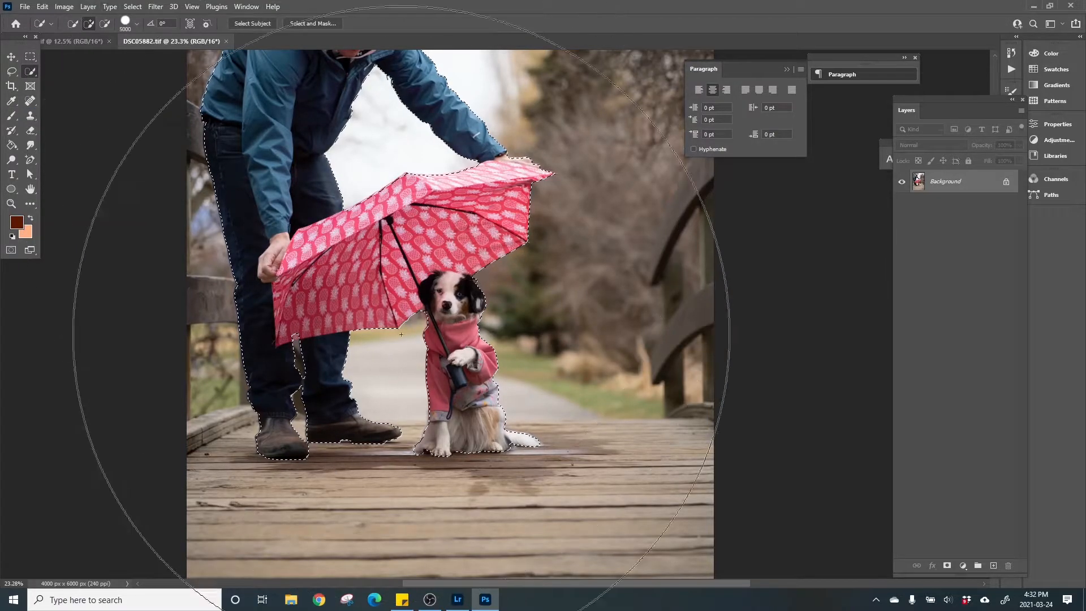
click(136, 24)
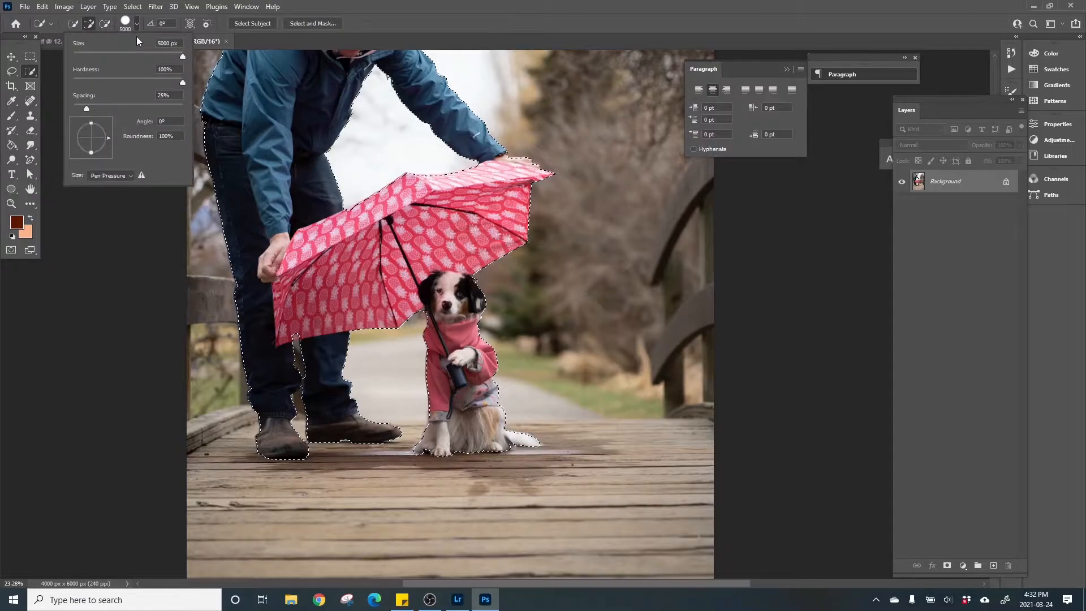
click(154, 55)
drag(422, 453, 577, 449)
mouse_move(480, 304)
mouse_down()
mouse_move(471, 292)
mouse_move(484, 283)
mouse_move(477, 289)
mouse_up()
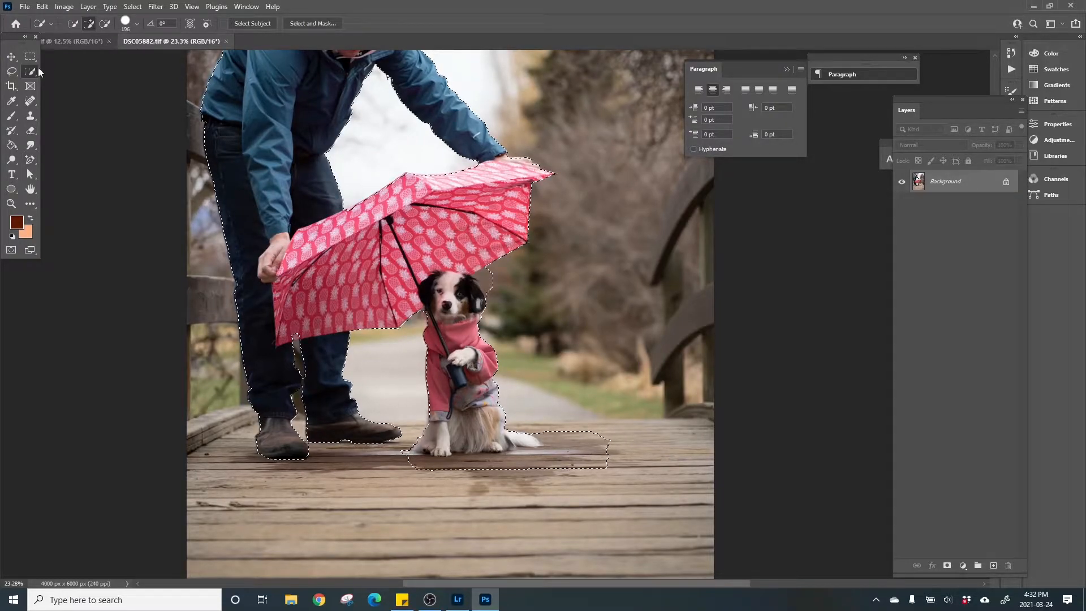
Copy the selected man, umbrella and dog and paste them in place into the empty bridge photo
click(42, 7)
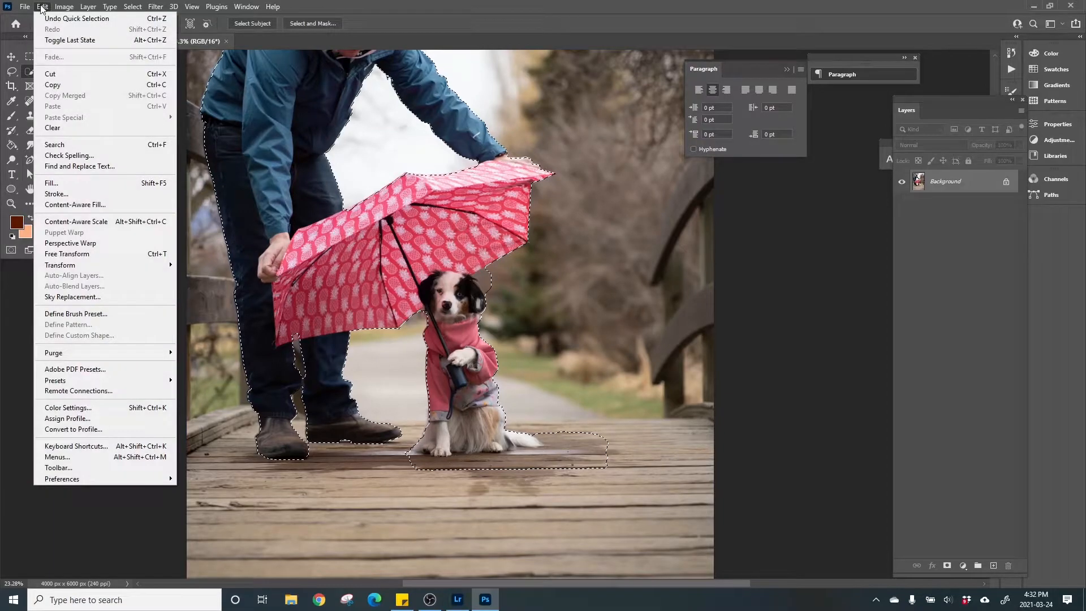
click(65, 85)
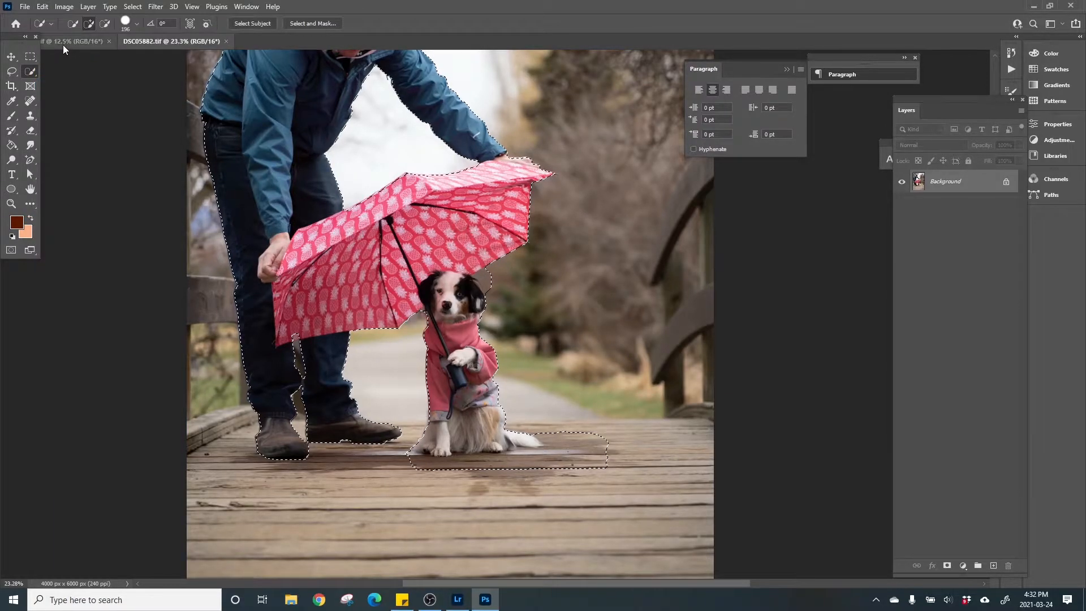
click(63, 43)
click(42, 7)
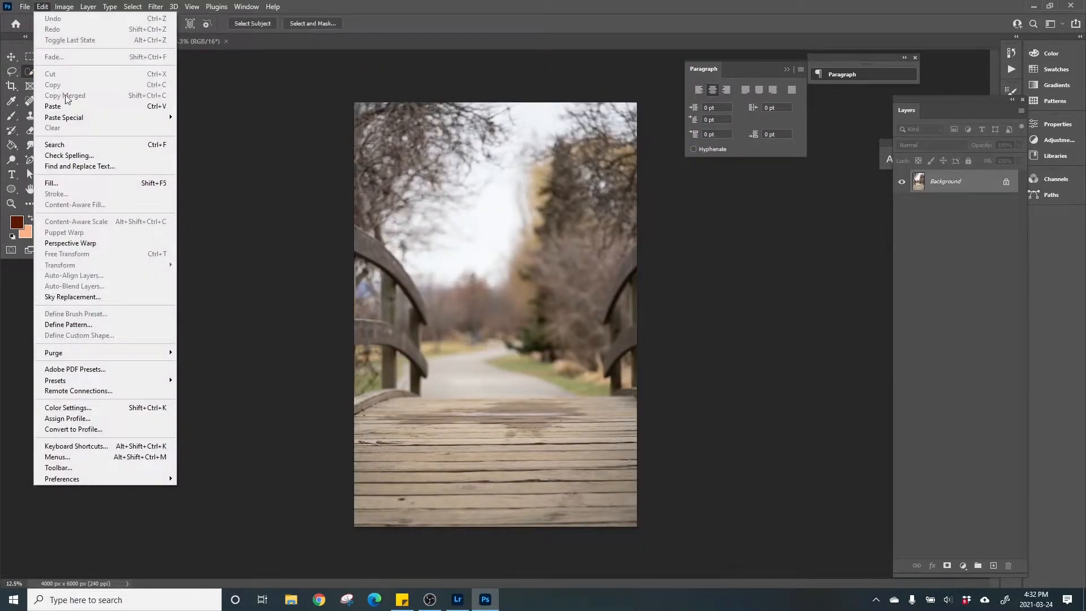
mouse_move(66, 121)
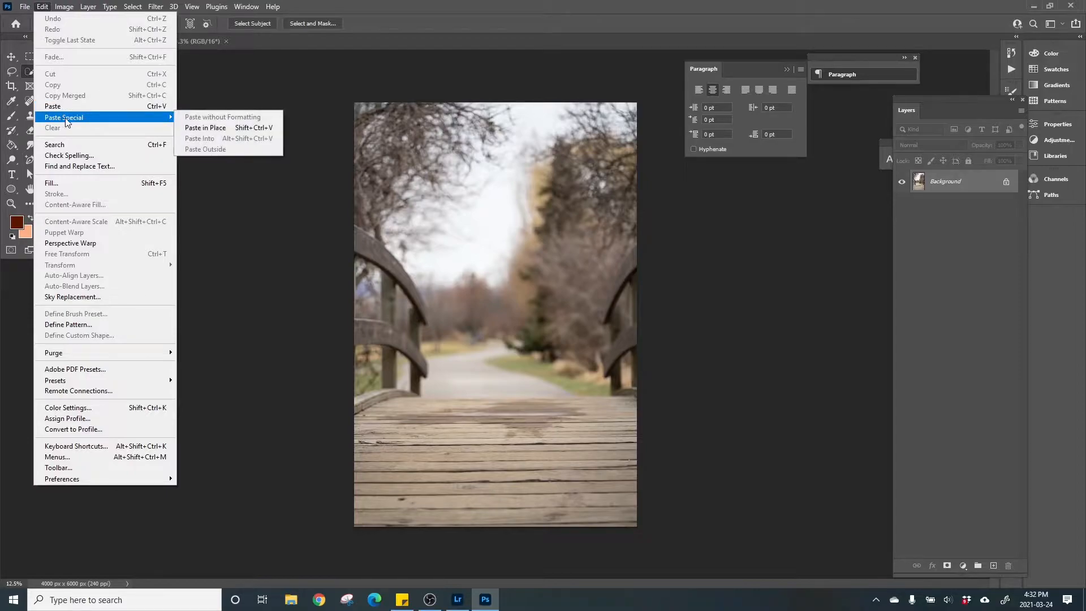
click(191, 127)
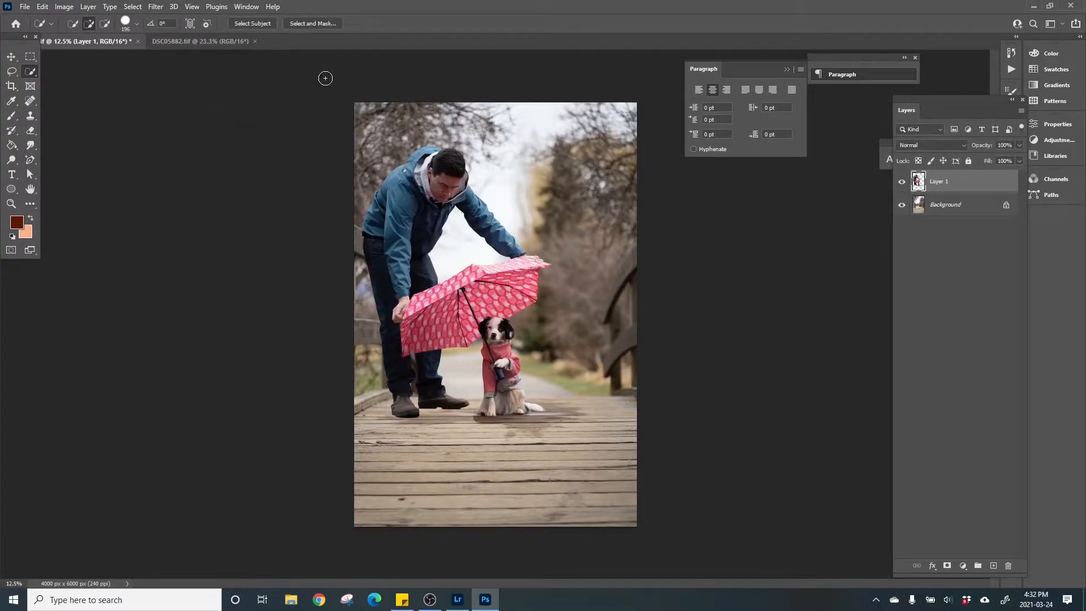
Add a layer mask to Layer 1 and start hiding the man's head and outstretched arm with black brush strokes
scroll(520, 151, up, 5)
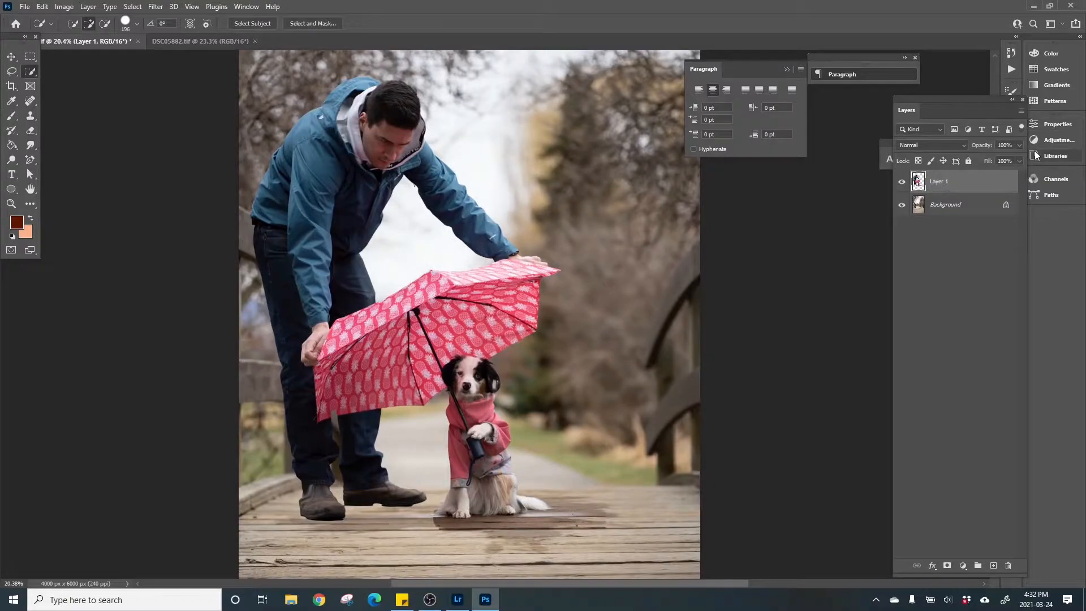
click(947, 566)
click(14, 117)
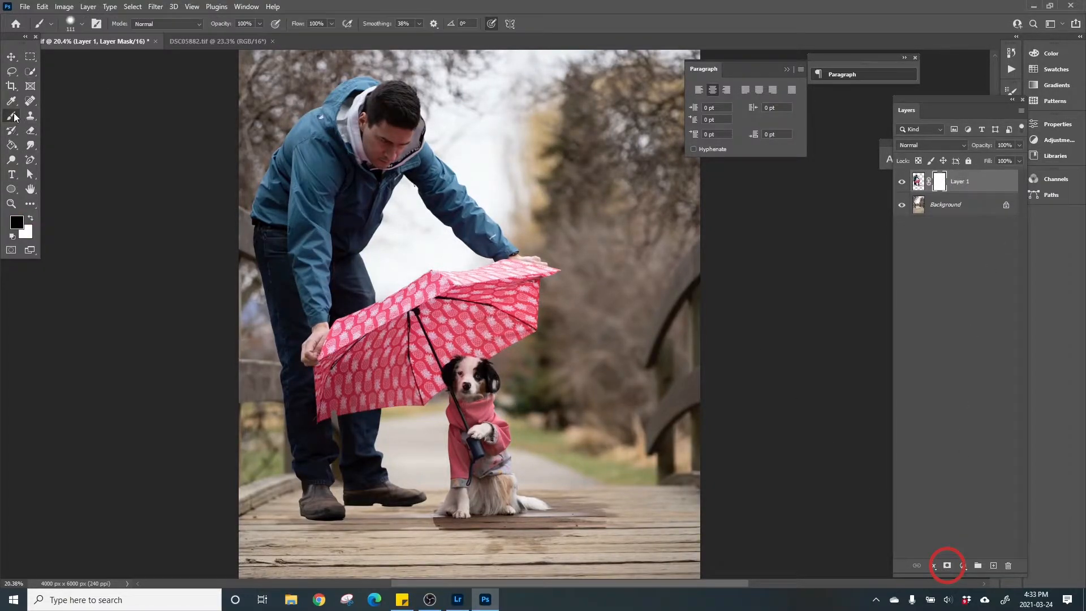
click(82, 24)
click(118, 59)
mouse_move(469, 236)
mouse_down()
mouse_move(363, 134)
mouse_move(411, 112)
mouse_up()
drag(474, 246, 408, 144)
Set the brush to 100% hardness and 495 px, and mask out the man's upper body and outstretched arm
click(82, 23)
drag(95, 86, 135, 87)
click(128, 60)
drag(461, 144, 294, 153)
drag(413, 141, 249, 207)
drag(429, 161, 243, 233)
mouse_move(511, 229)
mouse_down()
mouse_move(483, 236)
mouse_move(568, 230)
mouse_up()
Mask out the fingers above the umbrella's upper edge and clean up that edge to its tip with a 40 px brush
scroll(538, 292, up, 6)
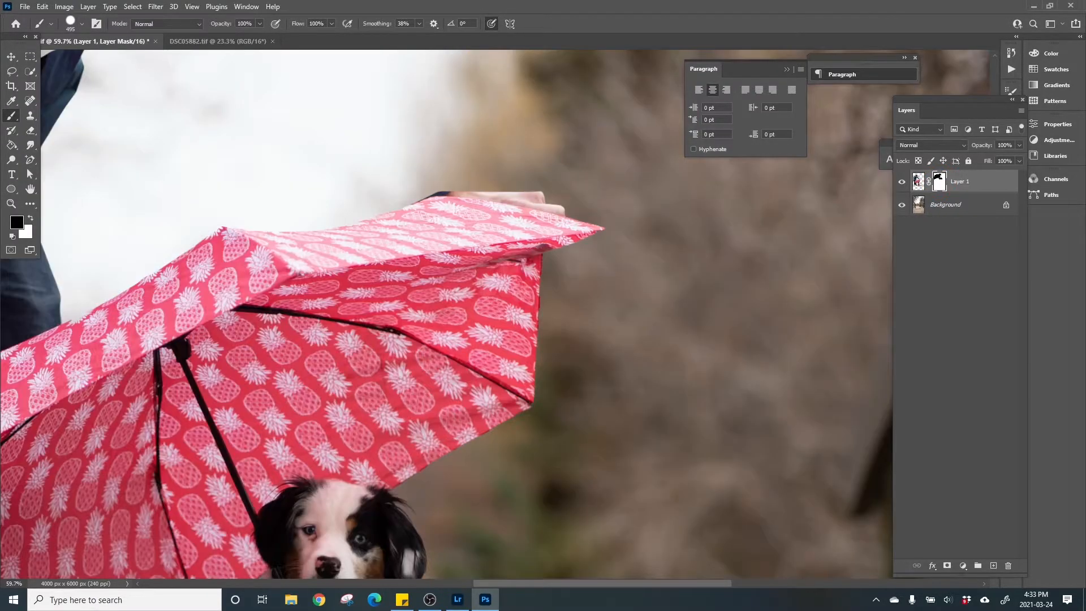
mouse_move(387, 126)
mouse_down()
mouse_move(496, 106)
mouse_move(484, 114)
mouse_move(503, 110)
mouse_move(565, 158)
mouse_up()
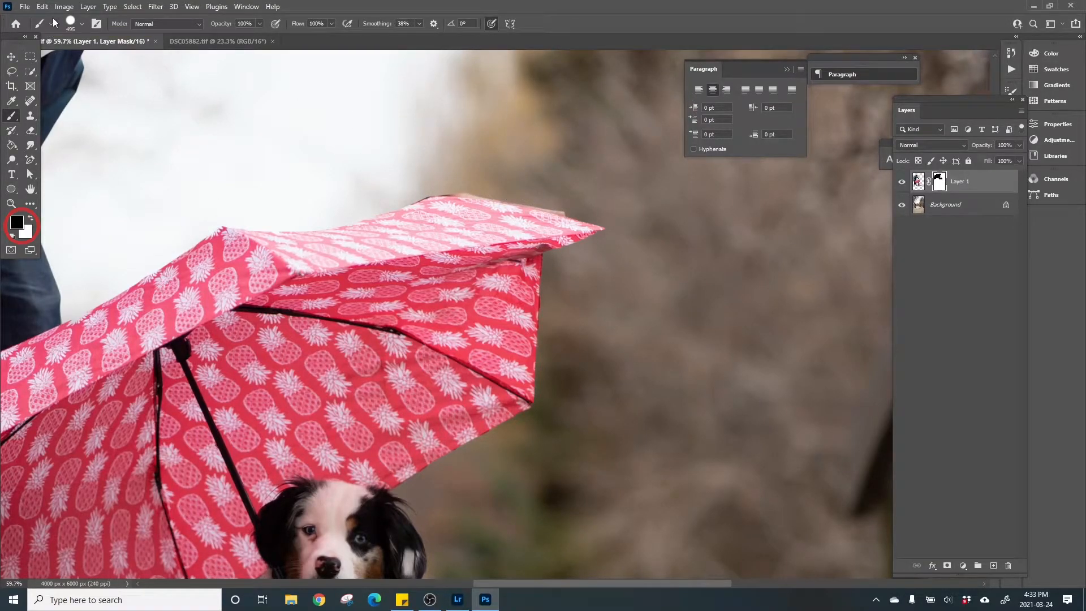
click(82, 23)
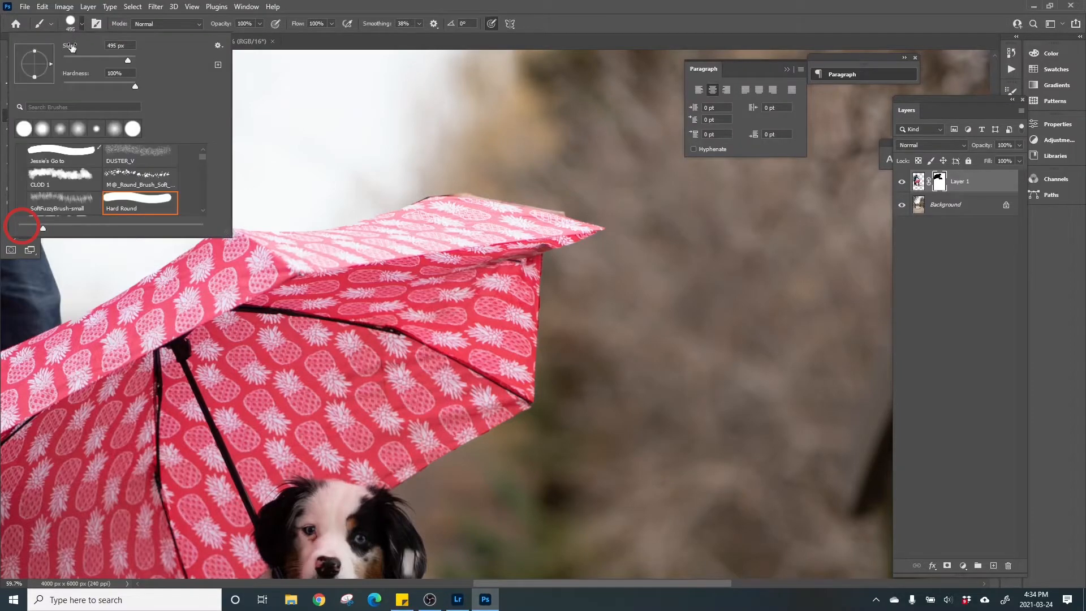
drag(93, 55, 78, 54)
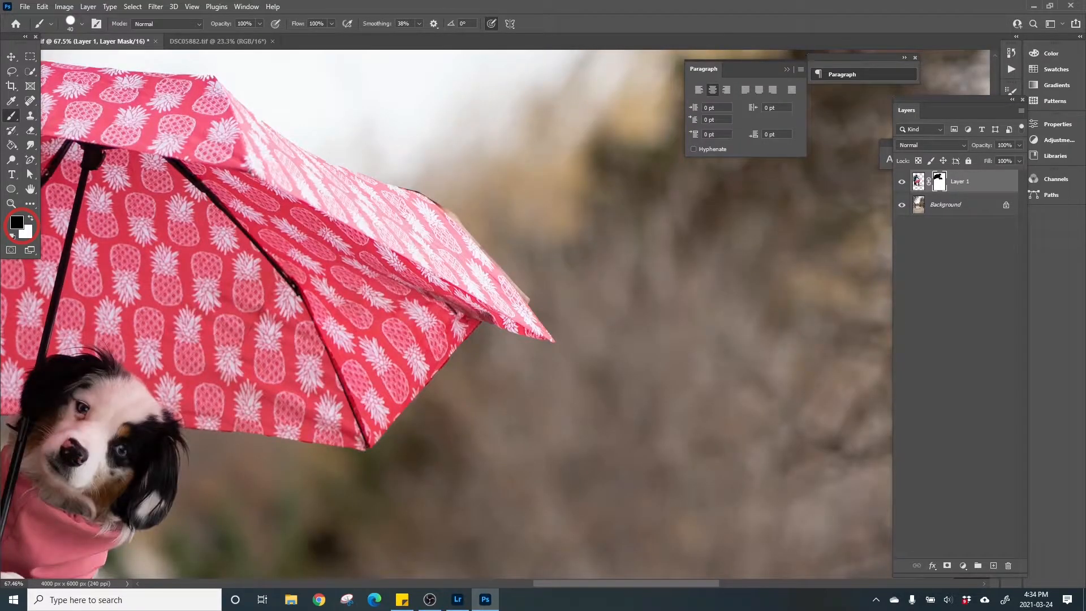
drag(451, 211, 531, 303)
drag(466, 224, 559, 341)
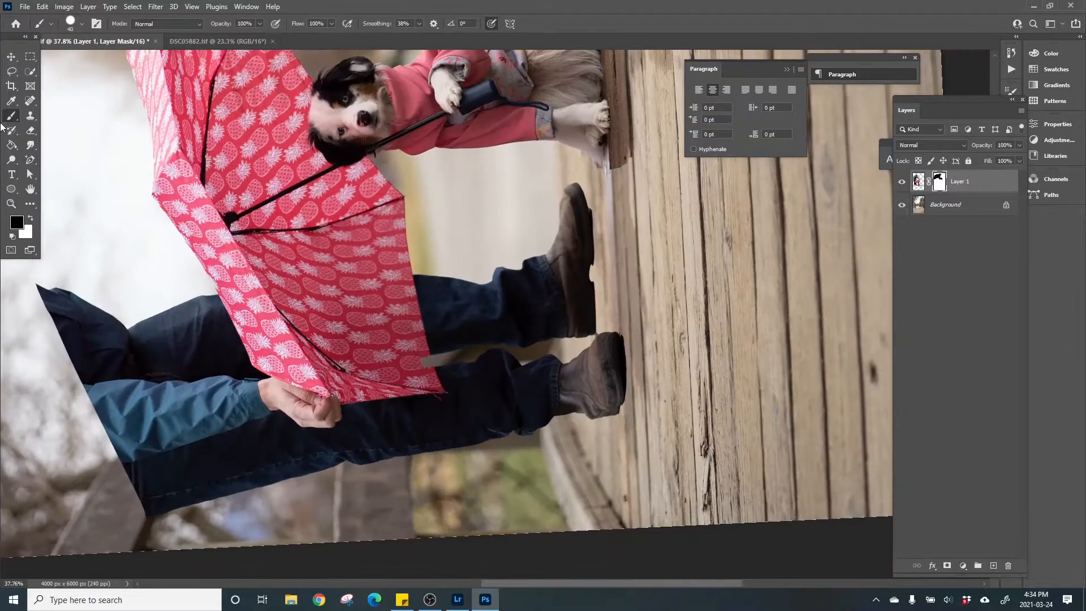
Select the man's legs, shoes and the arm and hand holding the umbrella with the Quick Selection tool
click(30, 72)
mouse_move(155, 319)
mouse_down()
mouse_move(167, 393)
mouse_move(207, 483)
mouse_move(302, 448)
mouse_move(290, 419)
mouse_move(461, 456)
mouse_move(569, 416)
mouse_move(597, 315)
mouse_up()
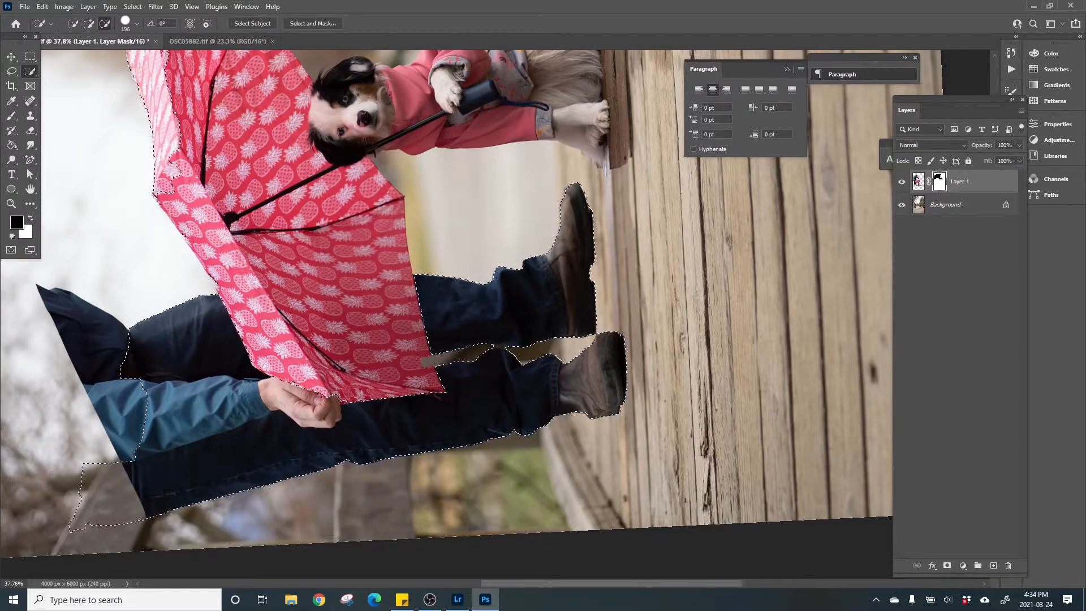
scroll(300, 113, down, 2)
scroll(299, 113, down, 1)
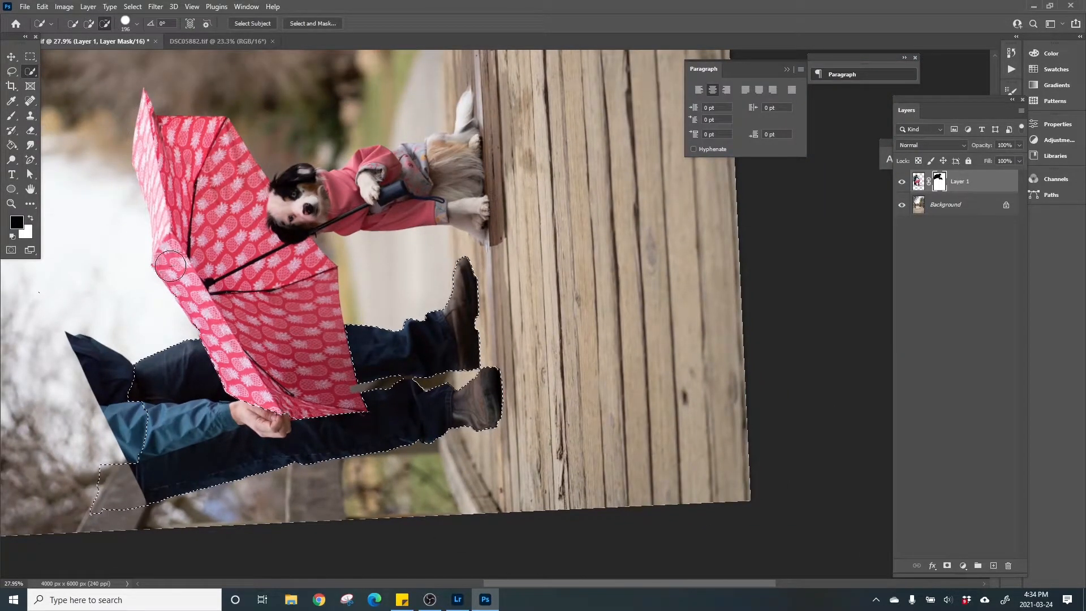
scroll(226, 452, up, 6)
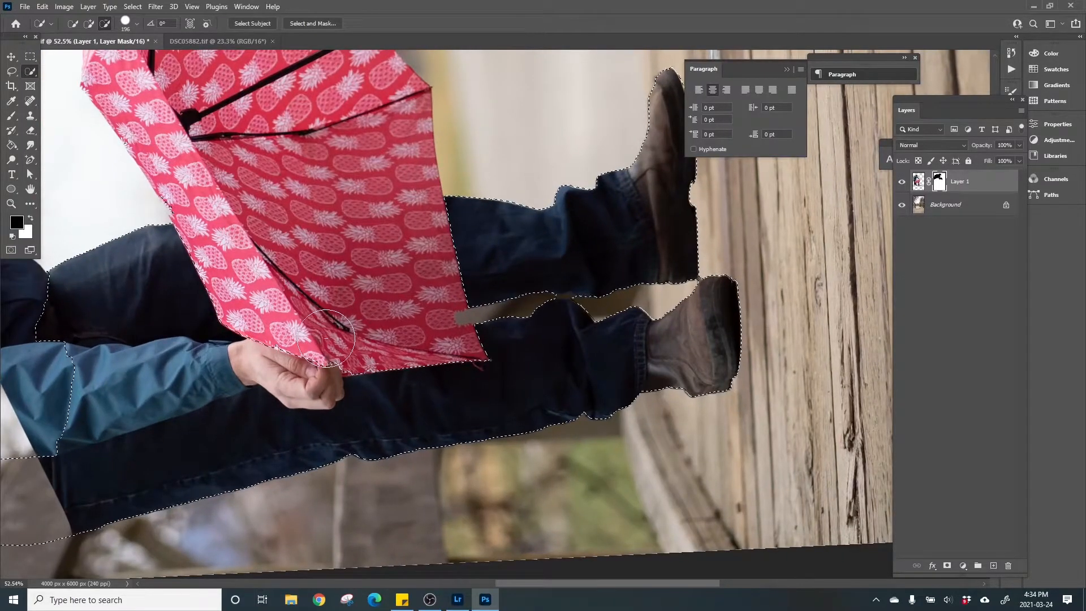
Fill the selected legs and arm with black on Layer 1's mask and deselect
key(g)
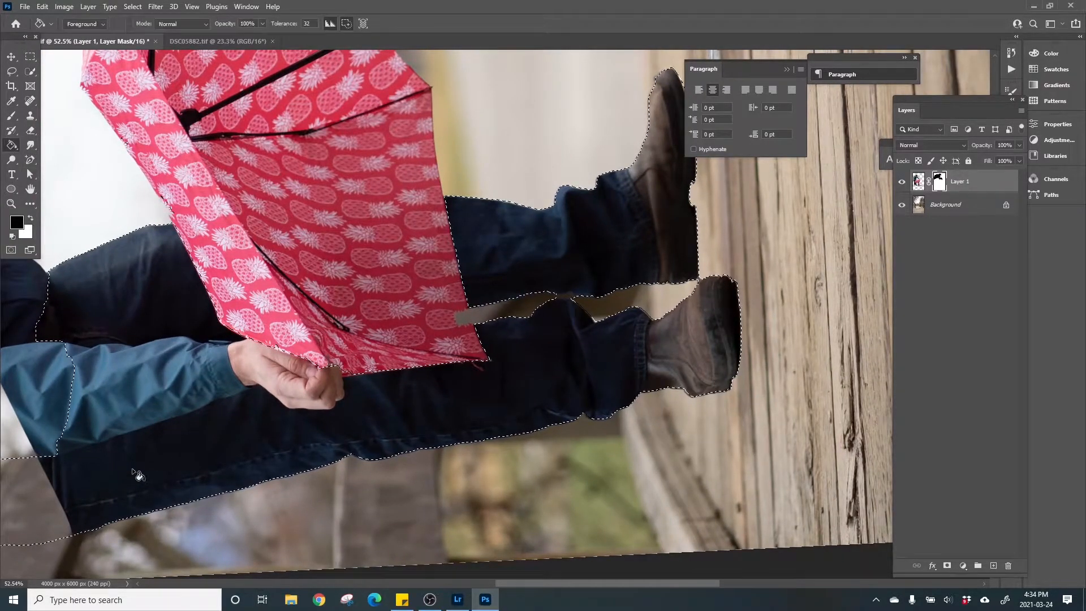
click(137, 471)
key(m)
key(ctrl+d)
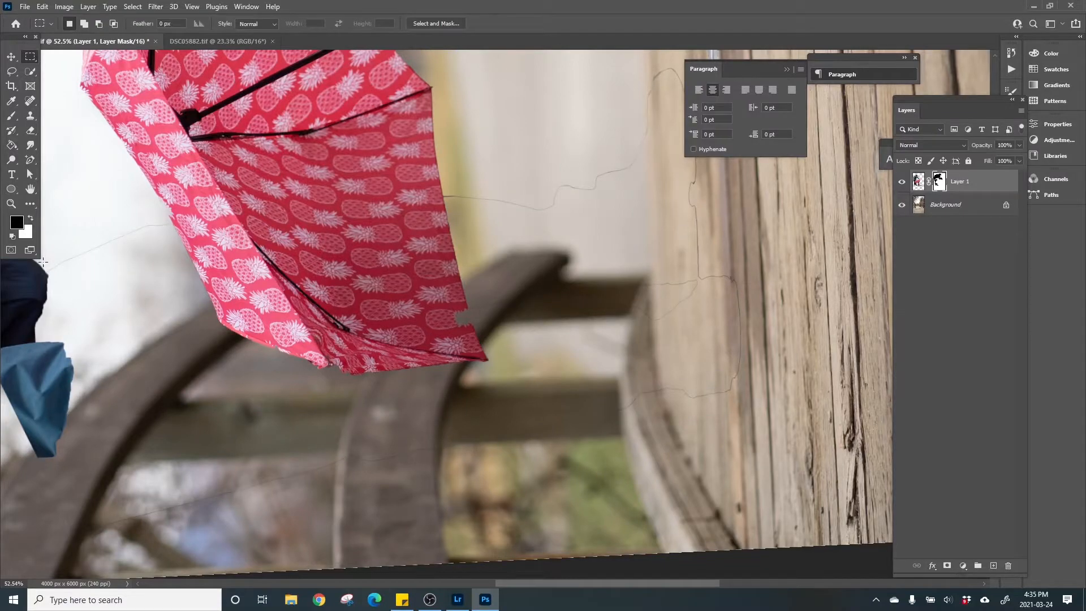
Enlarge the brush to 202 px and mask out the leftover pieces of the man's jacket beside the umbrella
scroll(128, 101, down, 6)
key(b)
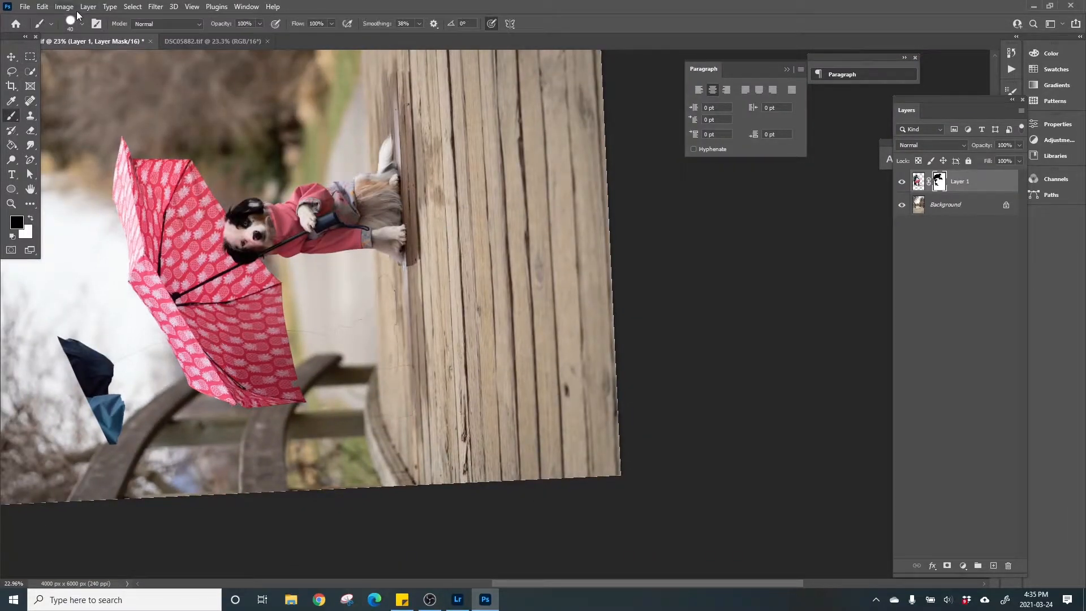
click(72, 22)
key(Return)
drag(82, 431, 116, 351)
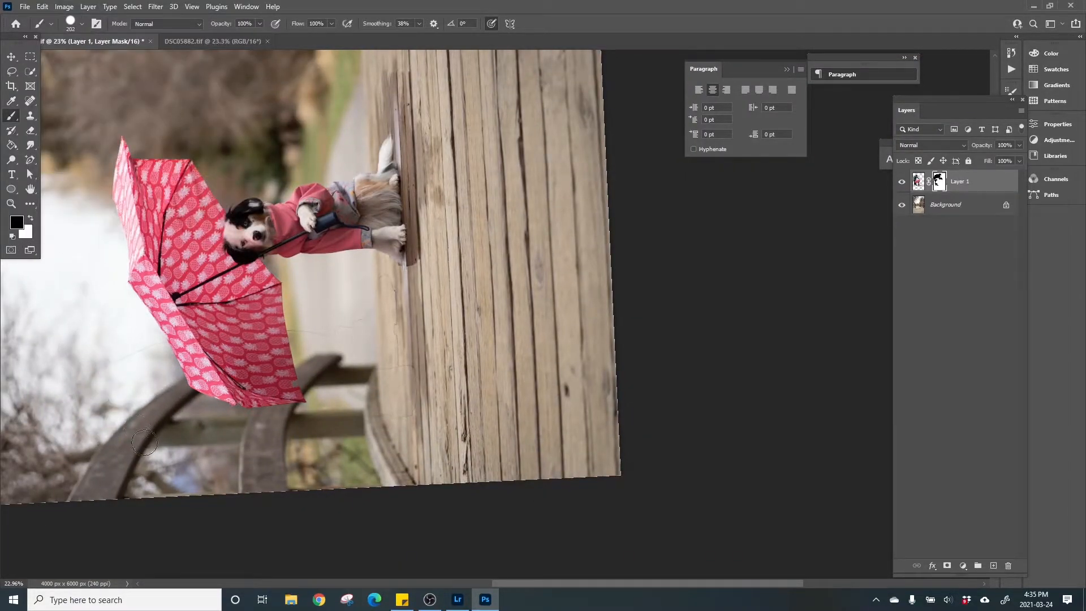
Deselect everything in the source photo DSC05882.tif and return to the masked composite
click(239, 41)
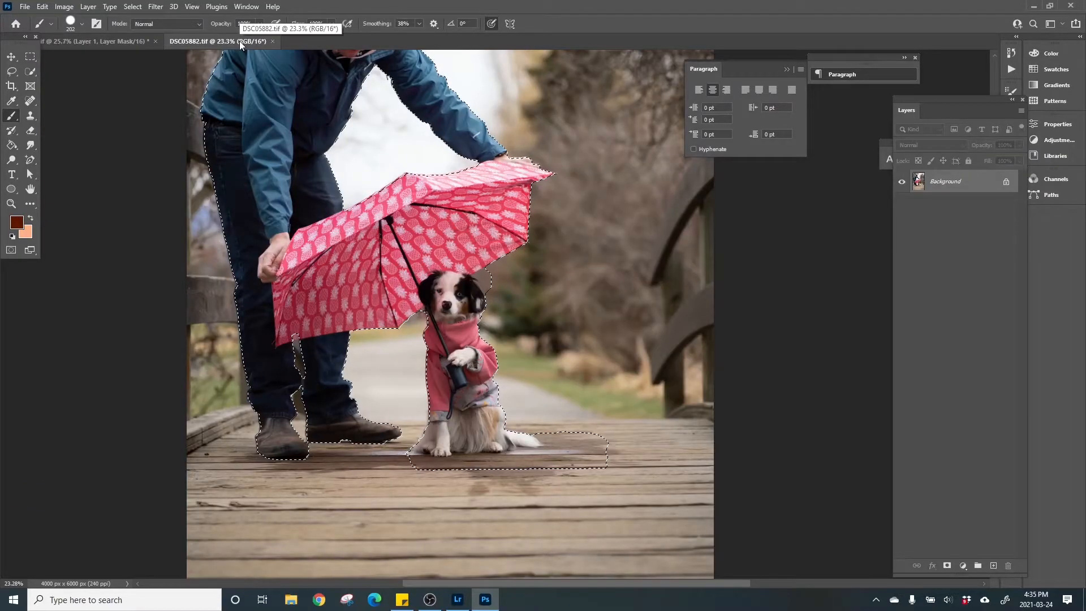
click(139, 44)
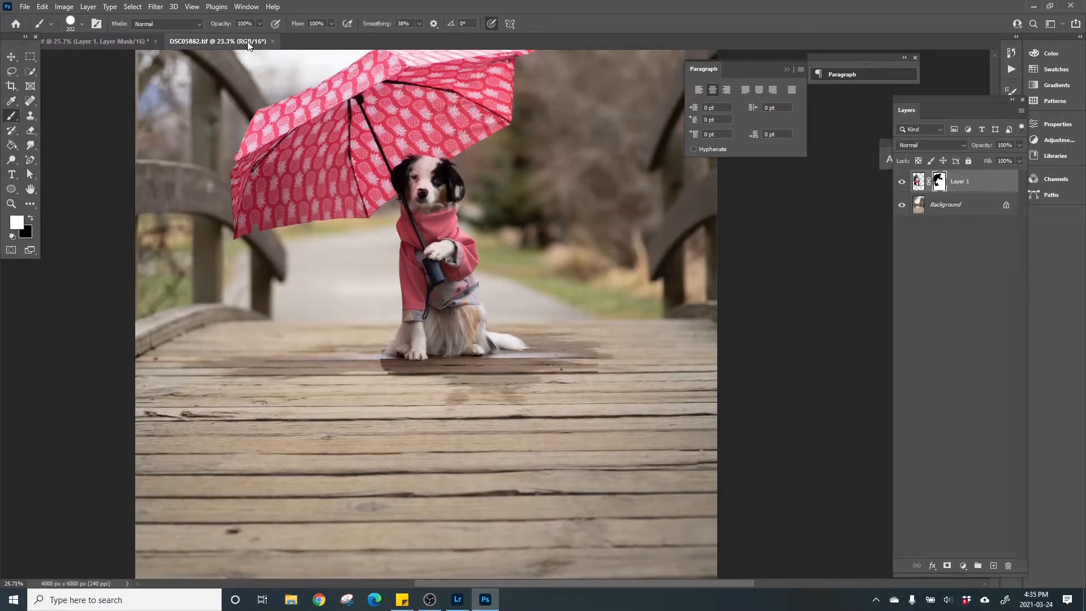
click(236, 42)
click(31, 57)
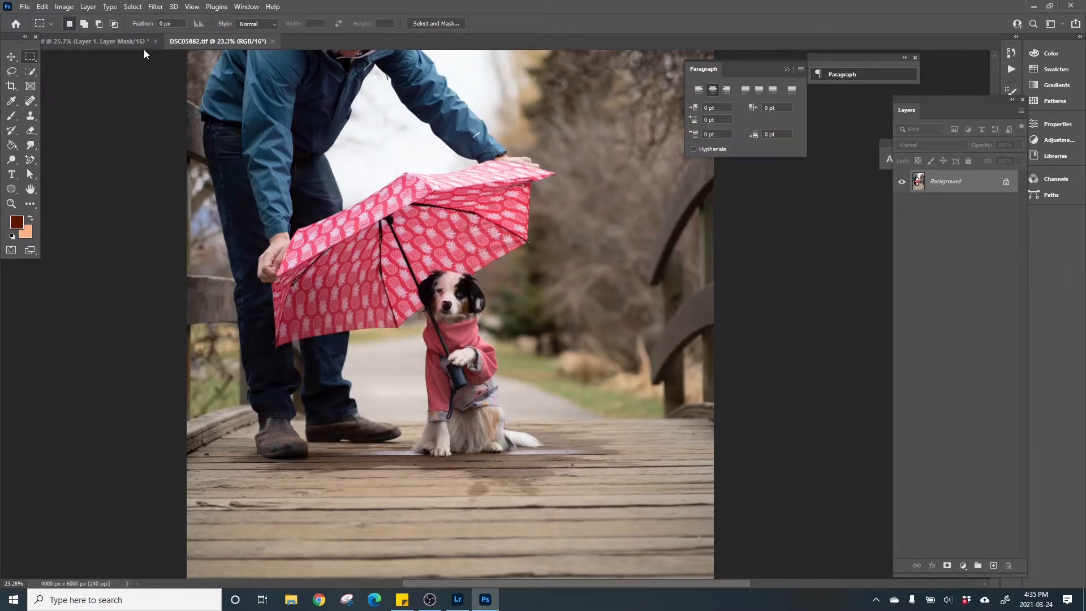
click(124, 45)
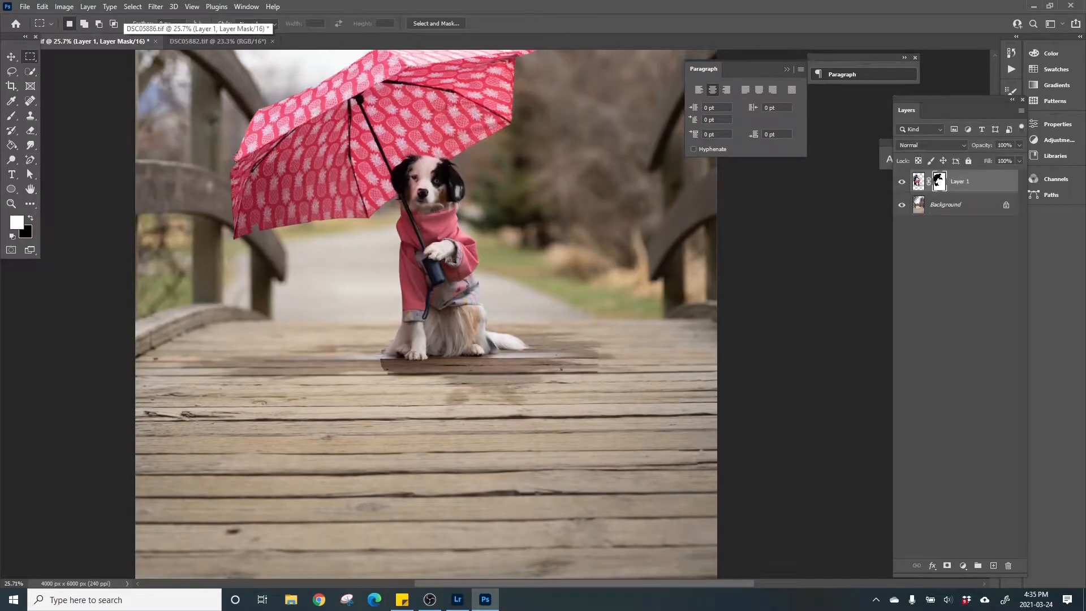
Move the pasted umbrella patch on Layer 2 over the notch in the umbrella's lower edge
scroll(337, 393, up, 4)
key(ctrl+0)
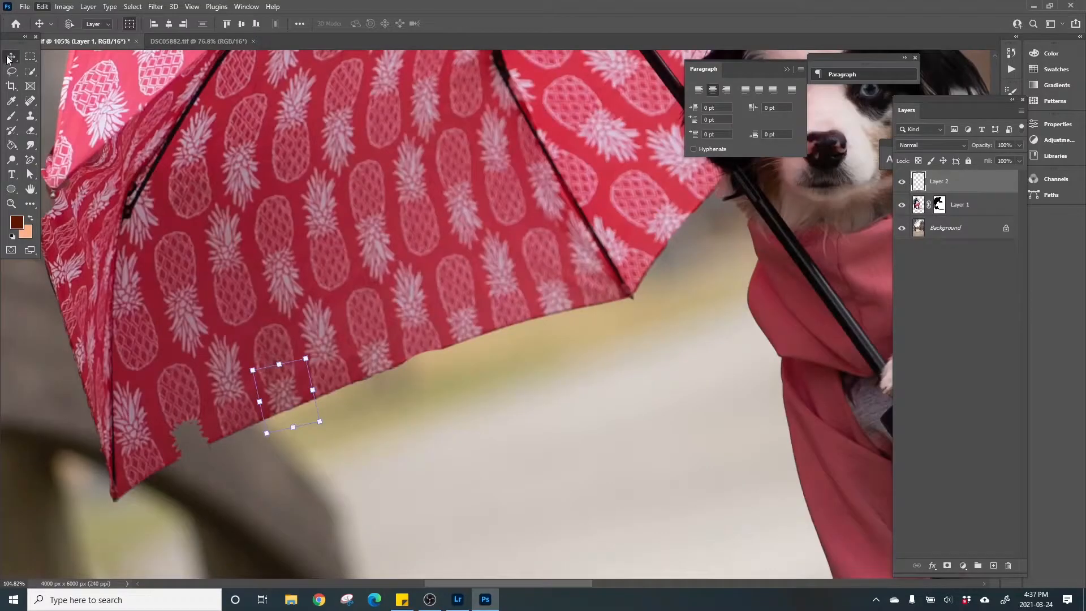
key(v)
drag(290, 415, 189, 450)
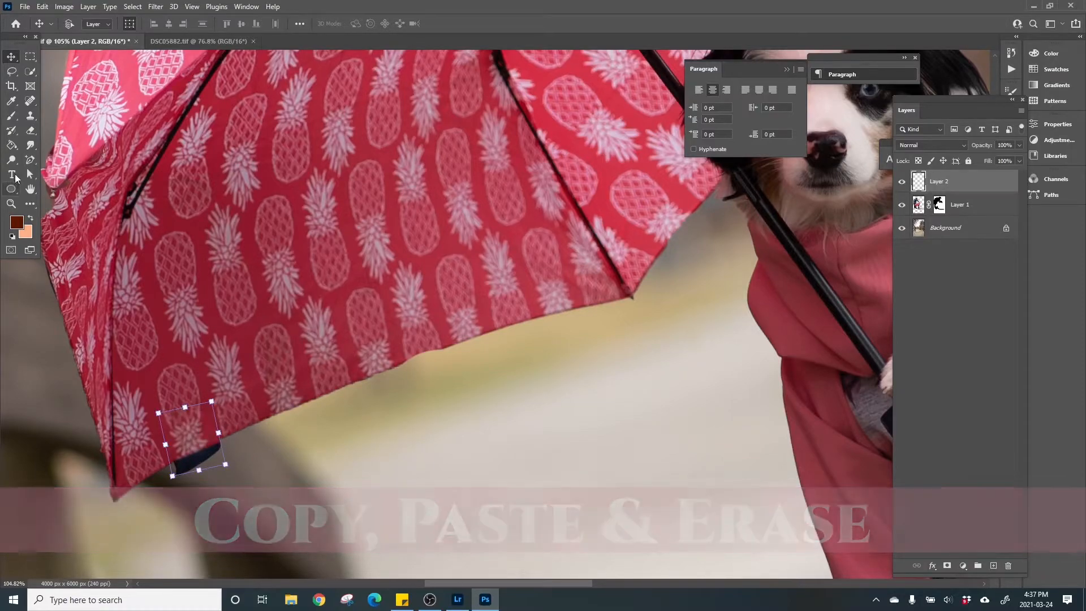
Erase the dark excess of the Layer 2 patch below the umbrella's edge with a 45 px eraser
click(31, 131)
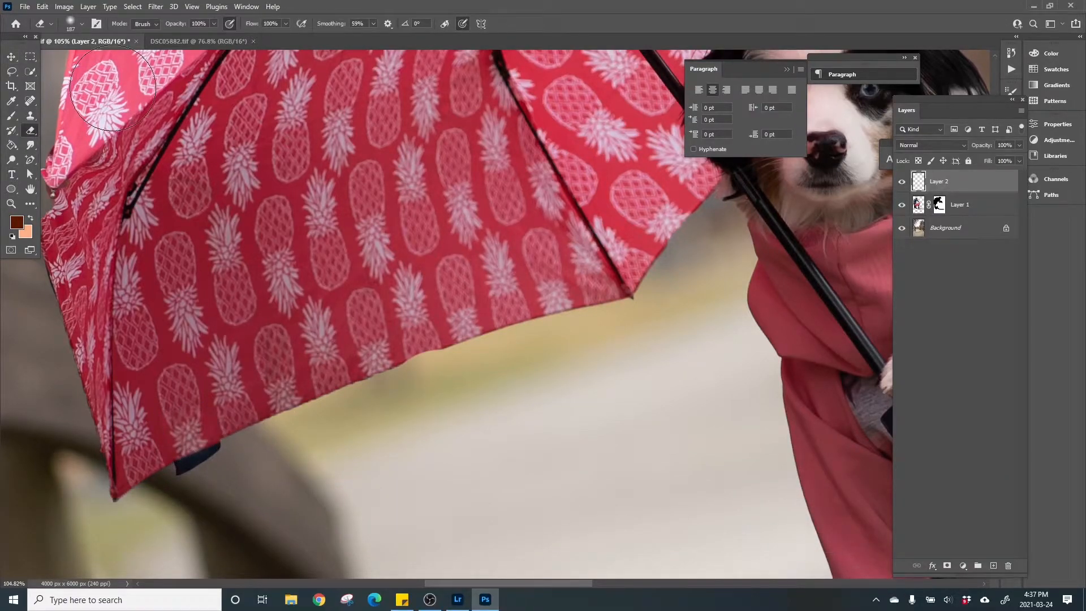
click(81, 23)
click(72, 59)
click(181, 475)
mouse_move(181, 475)
mouse_down()
mouse_move(254, 447)
mouse_move(241, 445)
mouse_up()
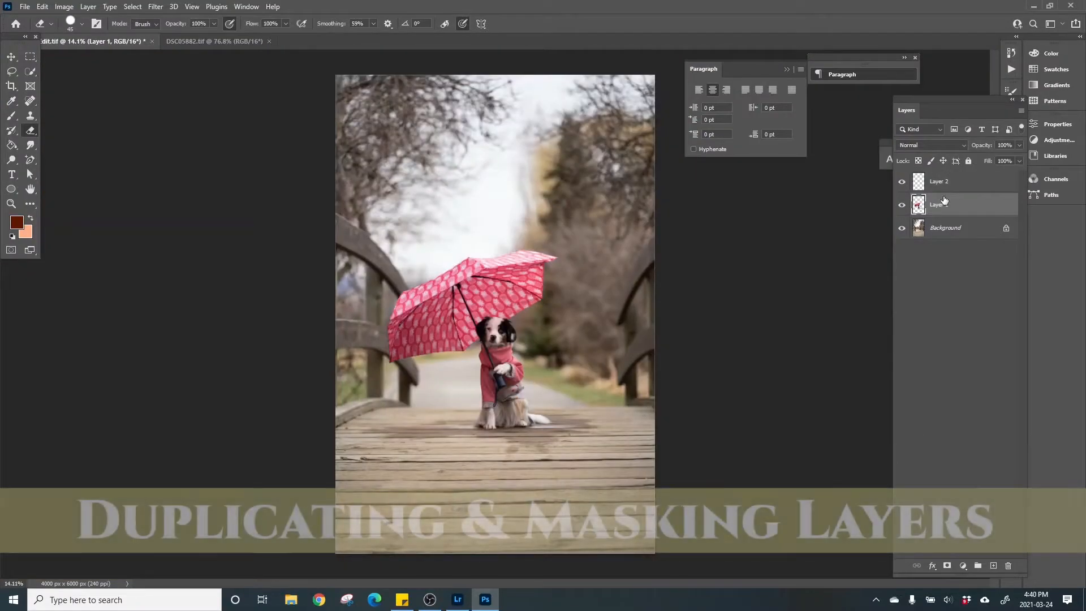
Duplicate Layer 1, which holds the dog and umbrella
right_click(943, 196)
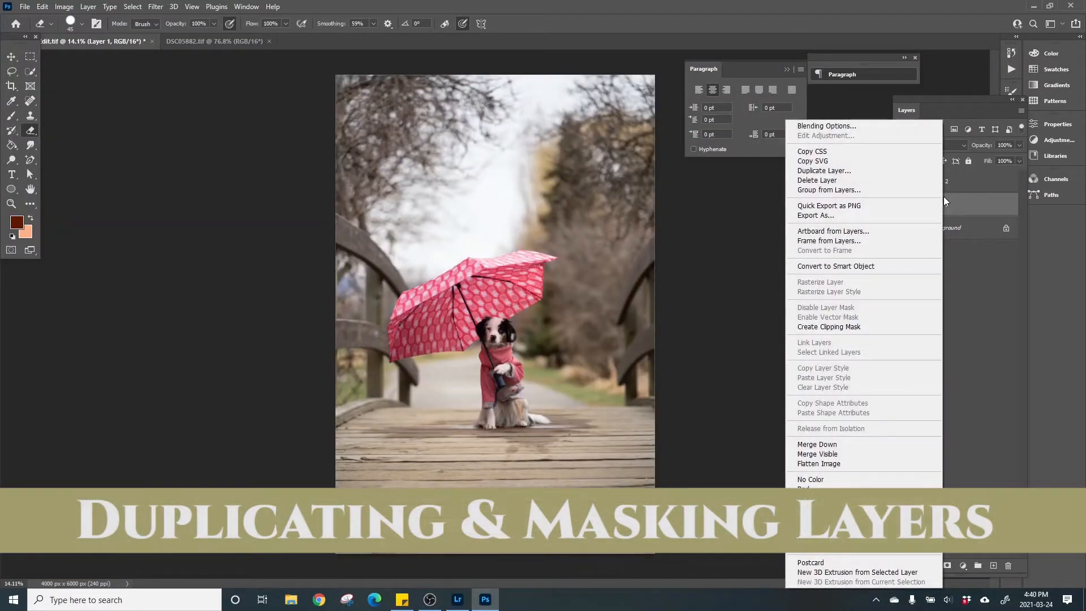
click(826, 171)
key(Return)
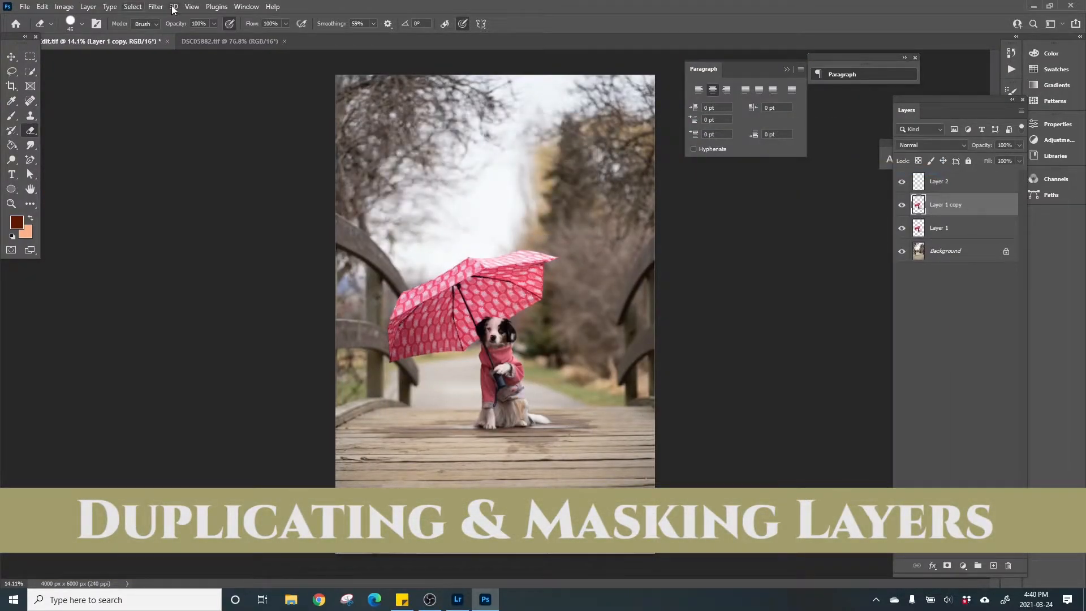
Brighten the Layer 1 copy with the Camera Raw Filter, setting Exposure to +0.55 and Shadows to +10
click(156, 6)
click(181, 91)
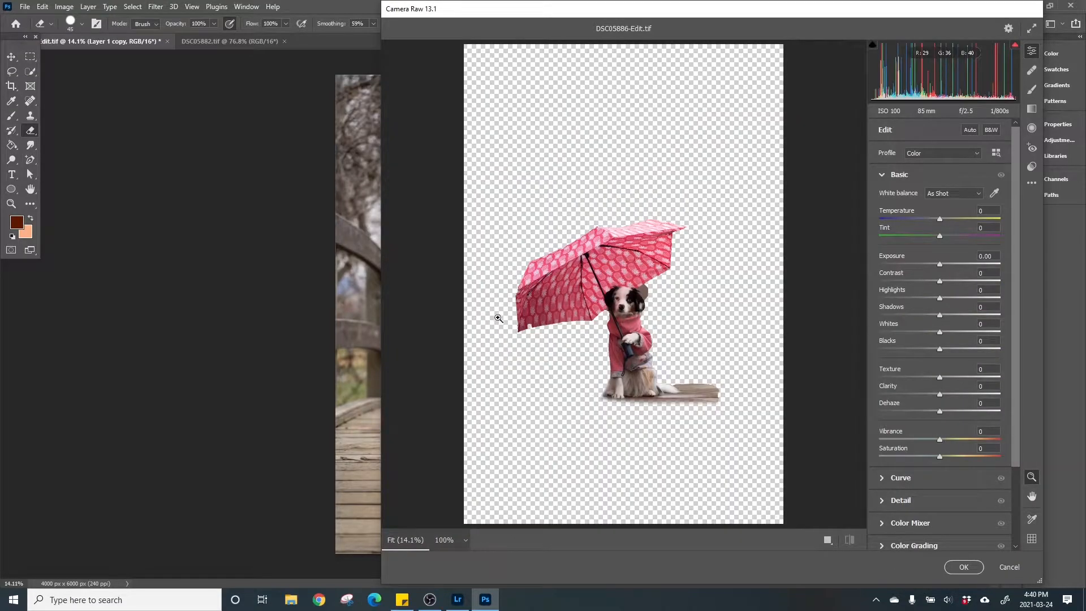
click(577, 308)
drag(770, 194, 407, 243)
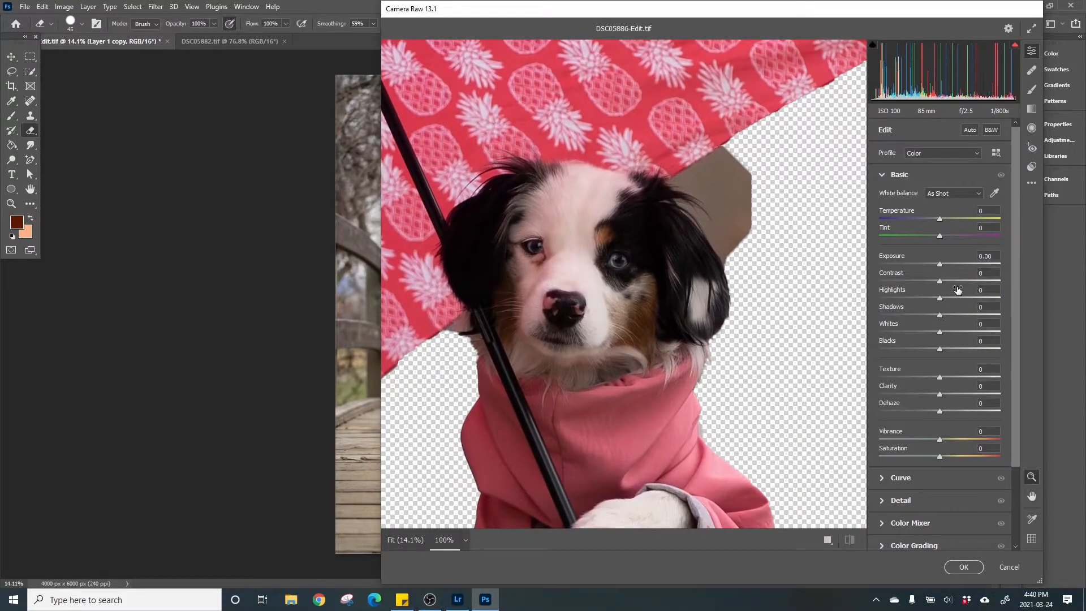
click(946, 264)
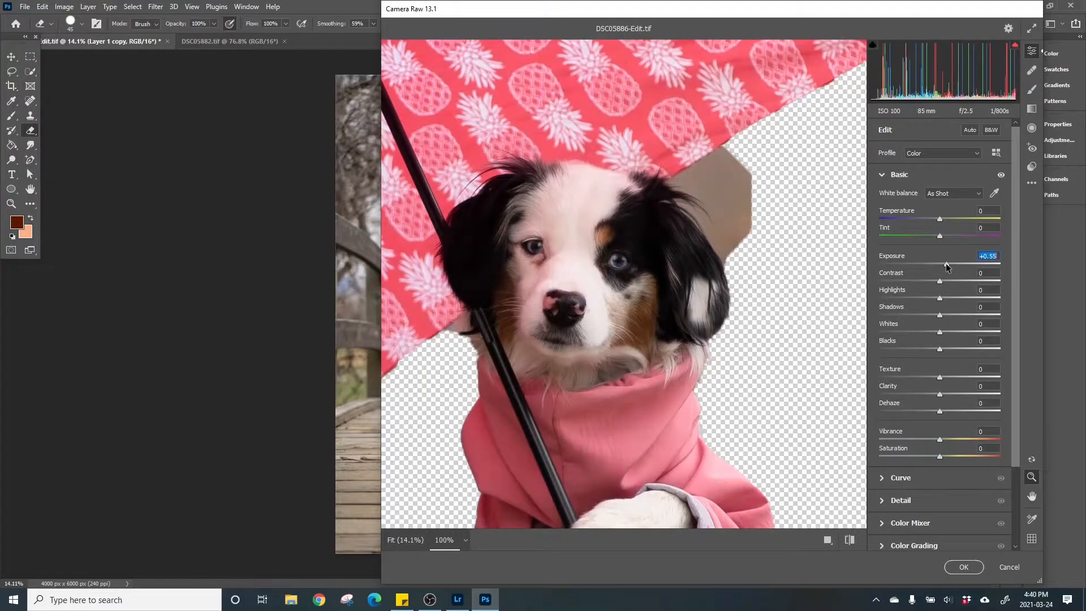
click(946, 315)
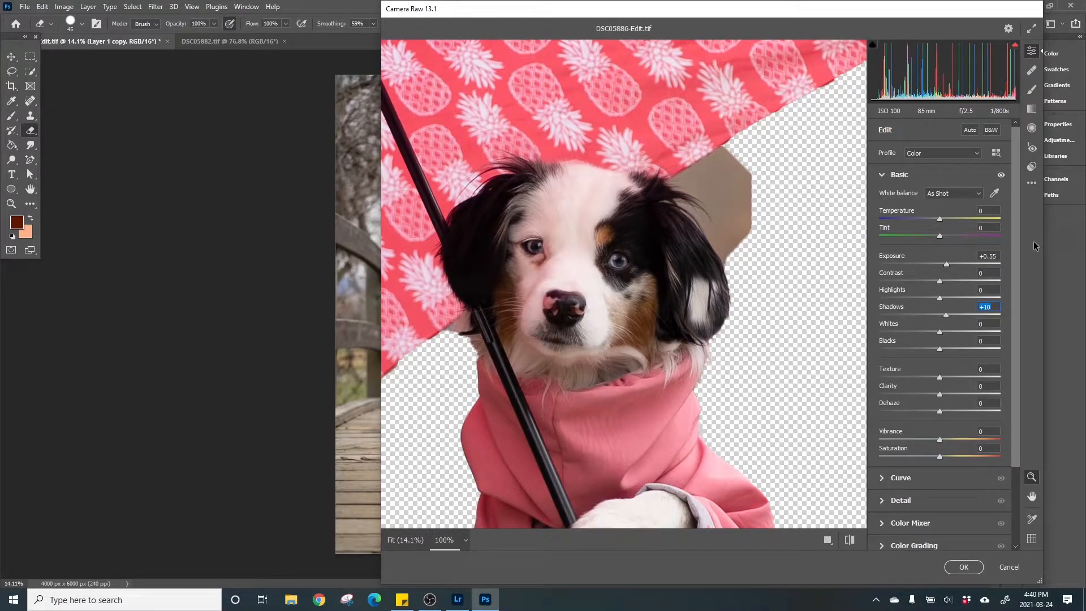
Set the Blues saturation to +33 in the Camera Raw Color Mixer and apply the filter to Layer 1 copy
scroll(1021, 379, down, 2)
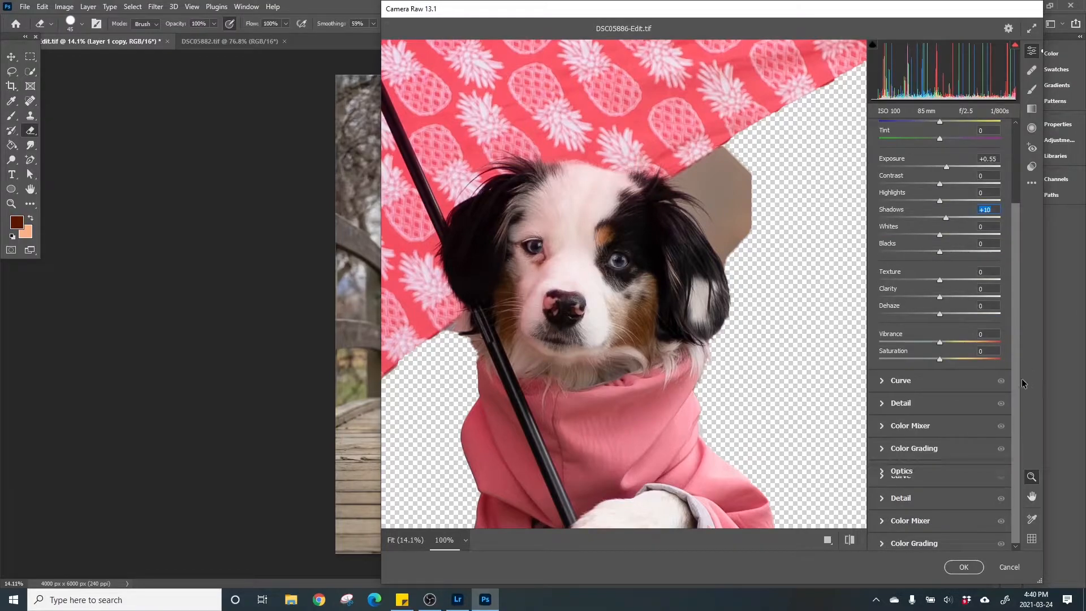
click(908, 427)
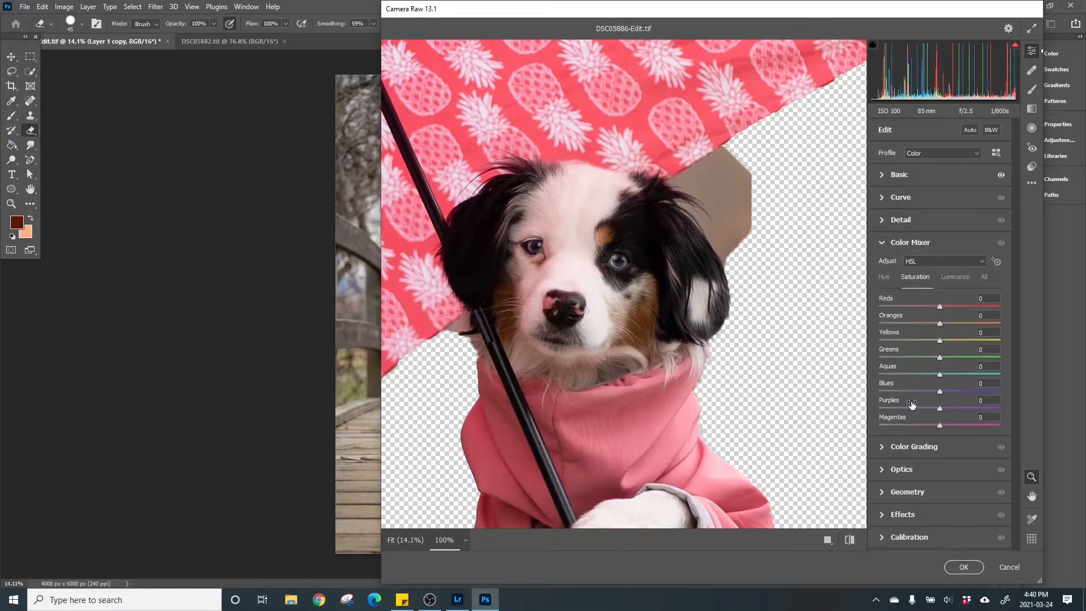
click(960, 390)
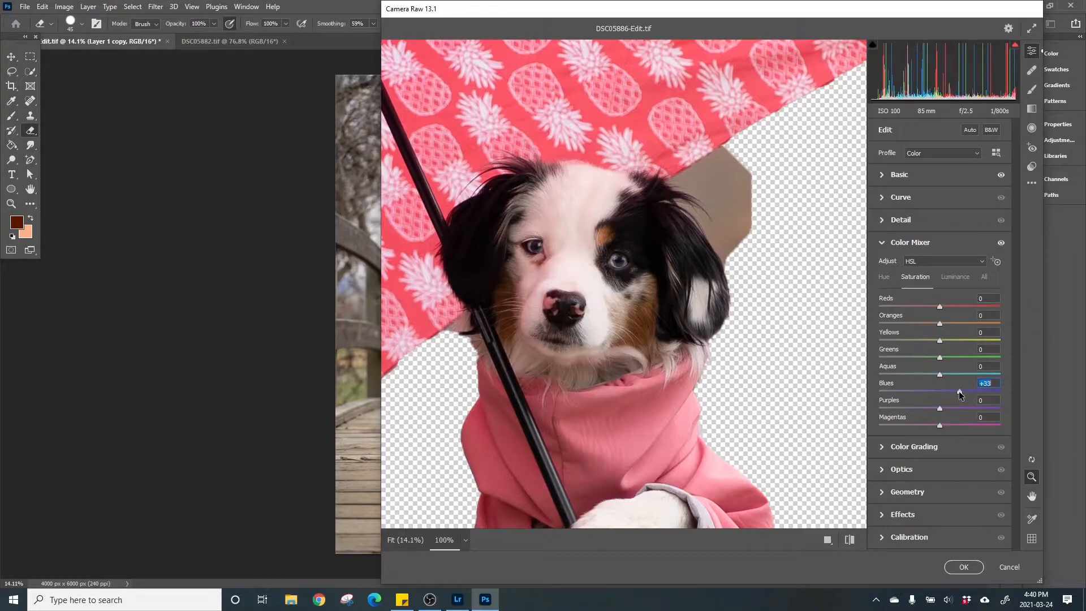
click(976, 570)
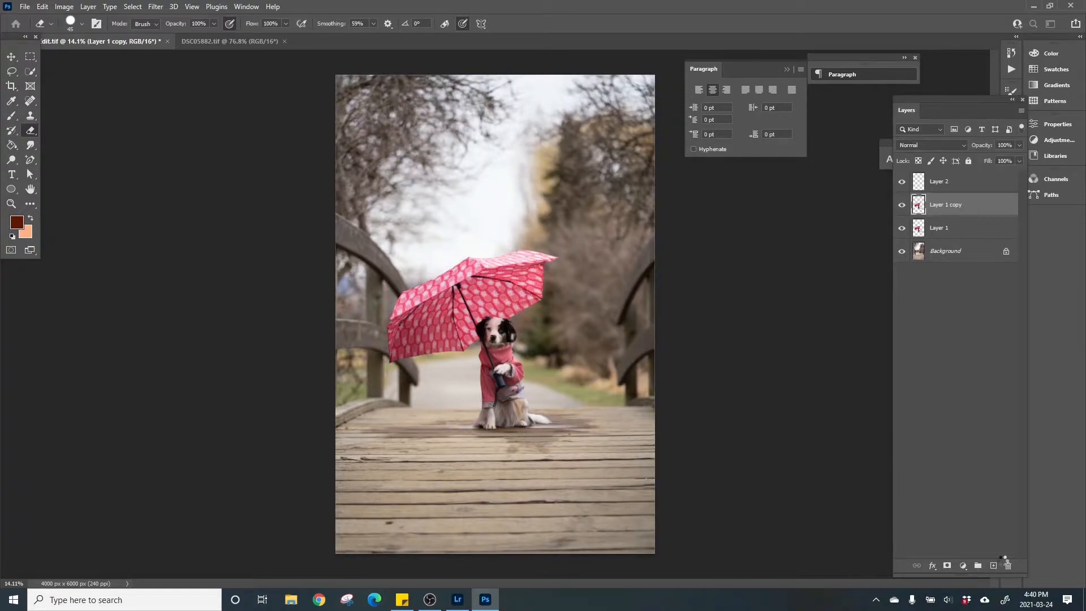
Add a layer mask to Layer 1 copy and paint out the leftover patch beside the dog's ear with a large soft black brush
key(ctrl+plus)
key(ctrl+plus)
key(ctrl+plus)
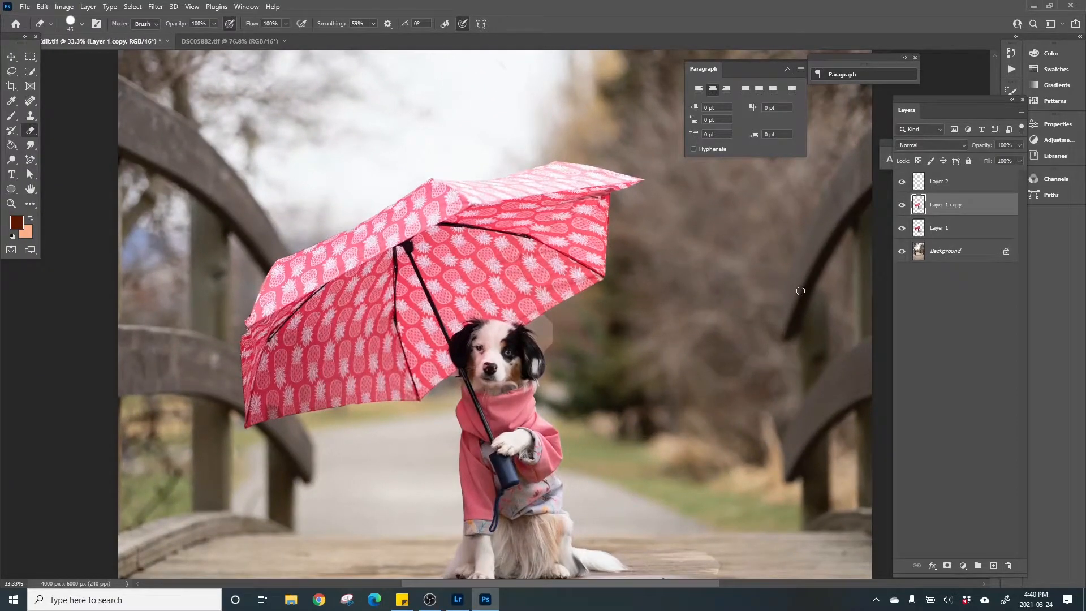
click(946, 565)
click(30, 217)
click(11, 116)
click(72, 22)
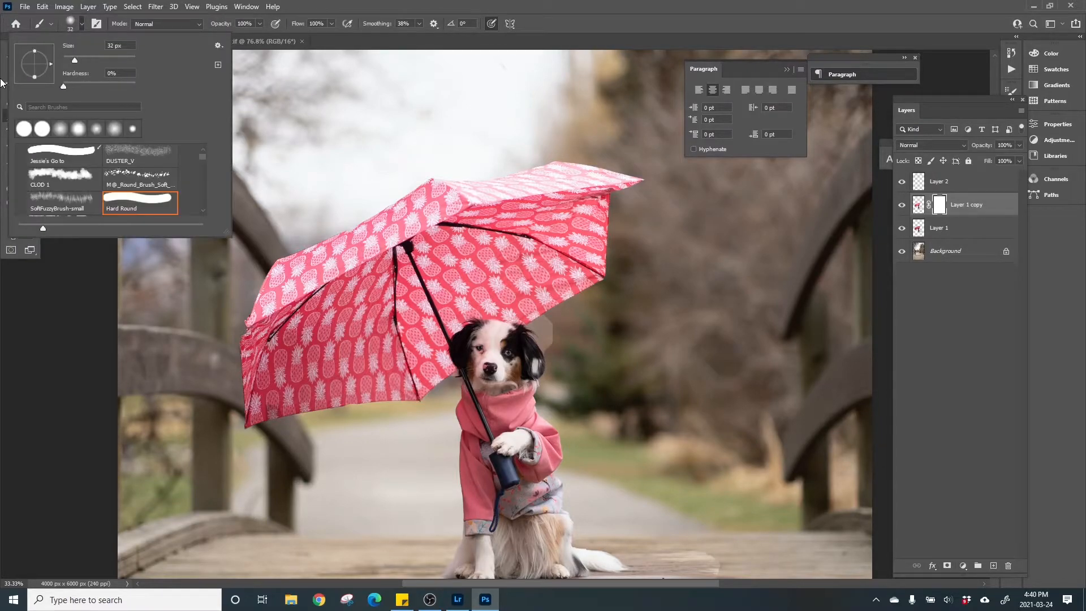
click(122, 57)
mouse_move(568, 328)
mouse_down()
mouse_move(536, 298)
mouse_move(563, 344)
mouse_up()
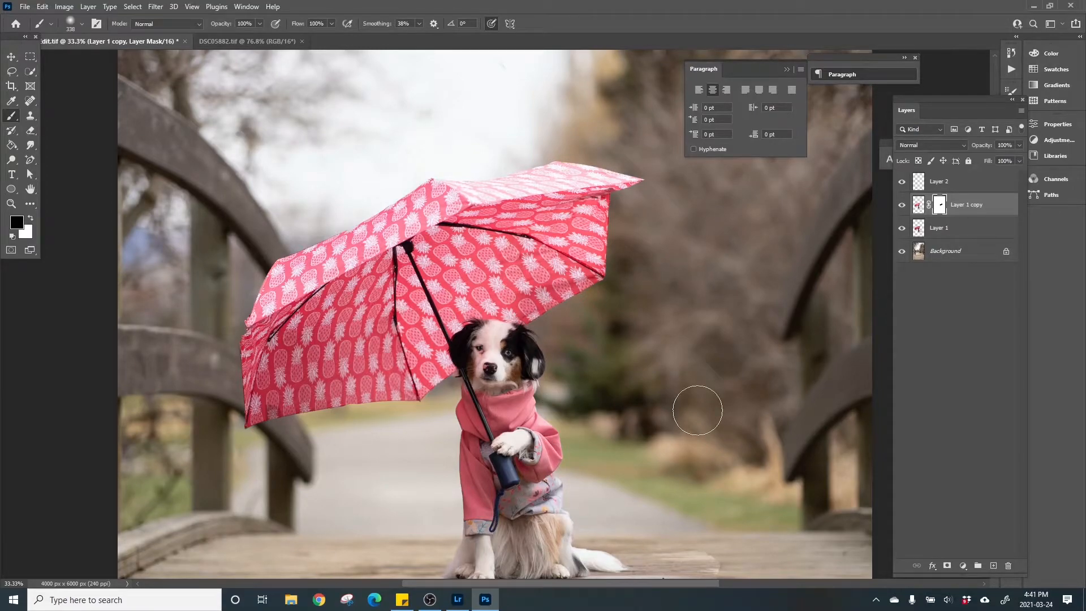
Mask out the leftover piece of brighter planks around the dog's feet and tail on Layer 1 copy
key(ctrl+minus)
scroll(634, 396, down, 5)
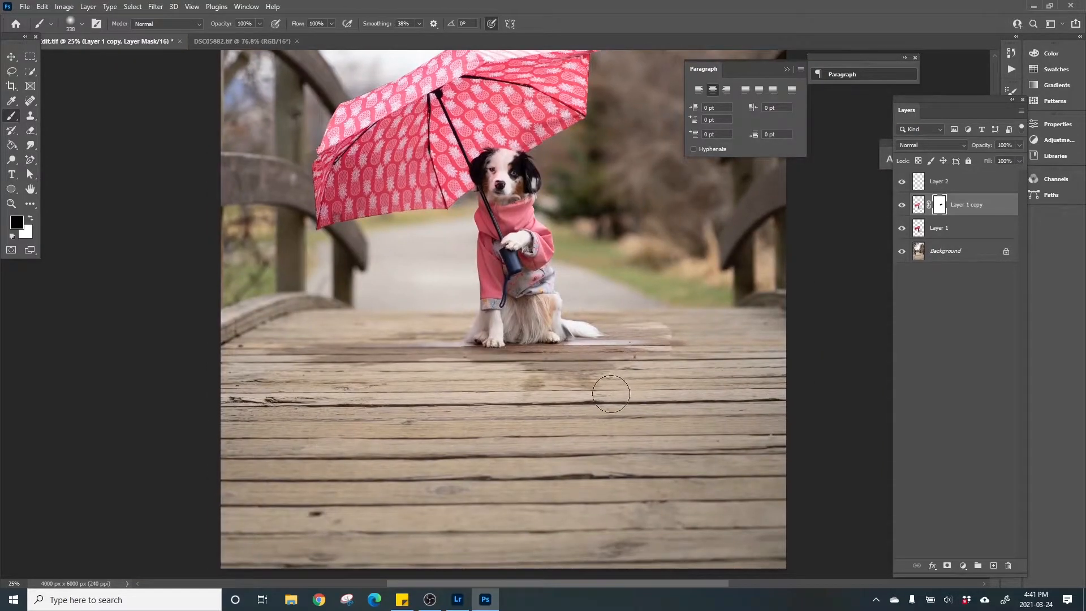
mouse_move(475, 375)
mouse_down()
mouse_move(564, 367)
mouse_move(675, 325)
mouse_move(705, 332)
mouse_up()
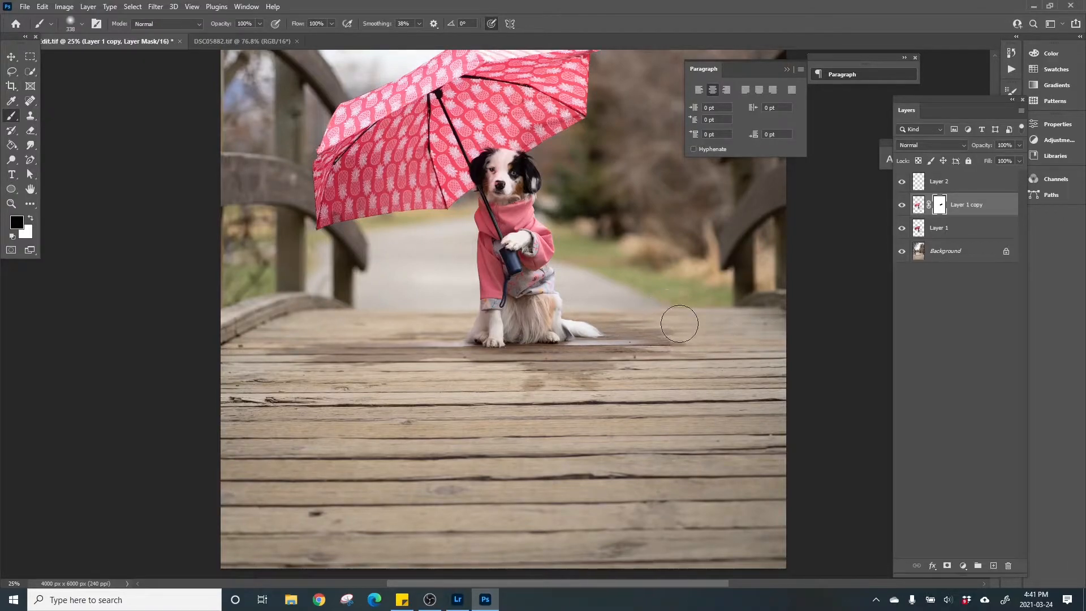
Erase the hard edge of the leftover planks beyond the dog's tail on Layer 1 with a soft 187 px eraser
key(ctrl+plus)
key(ctrl+plus)
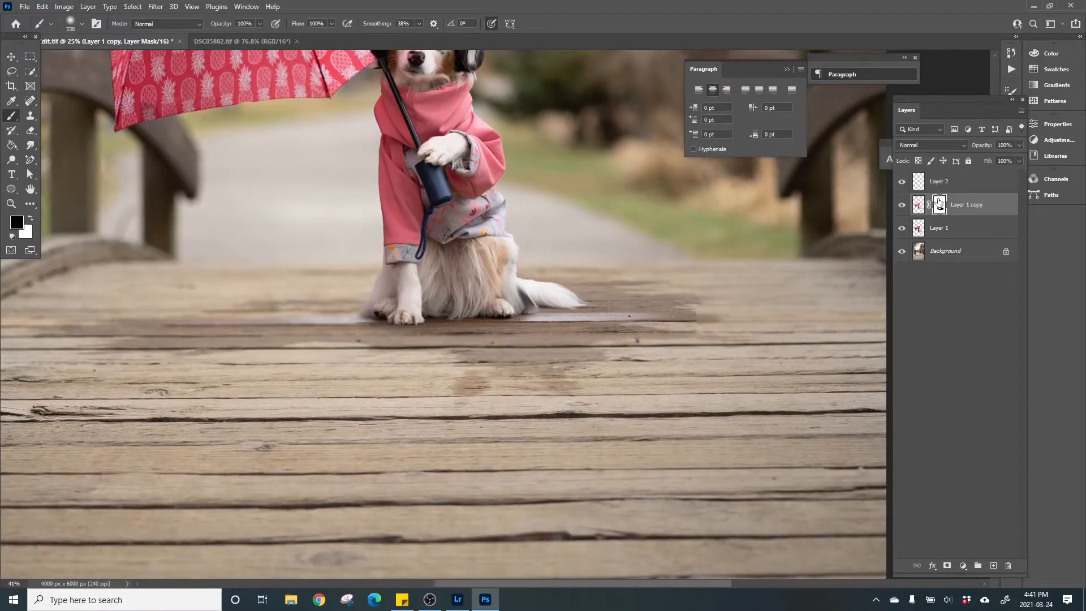
click(917, 208)
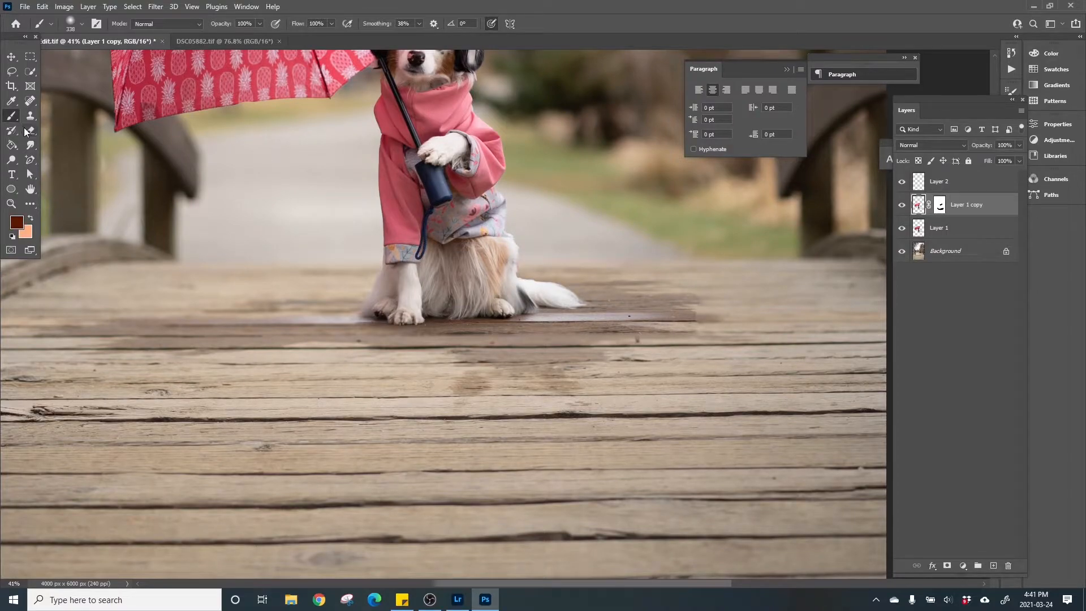
click(31, 130)
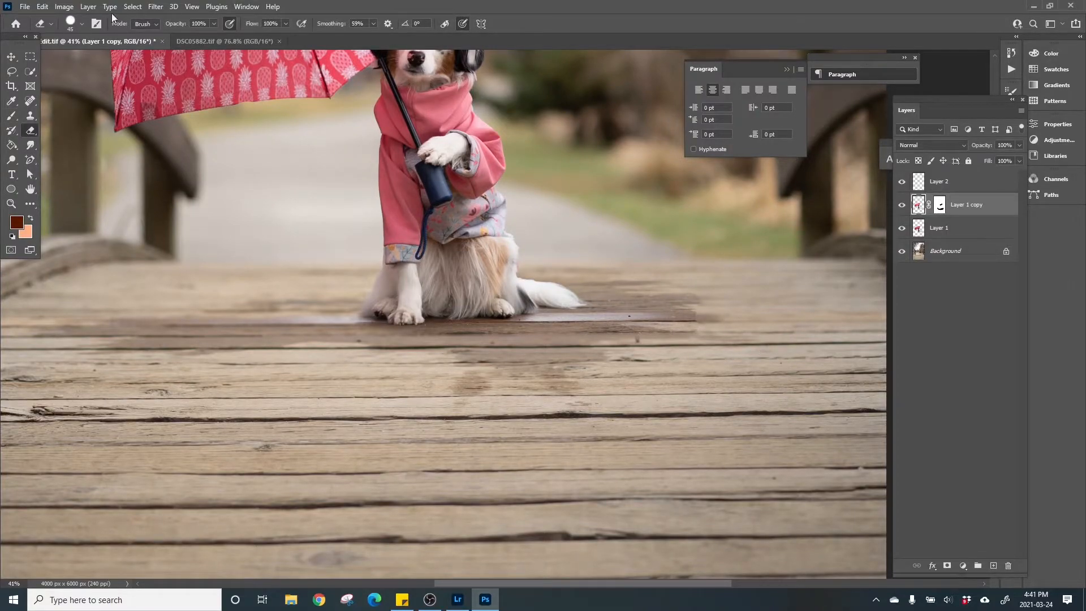
click(70, 24)
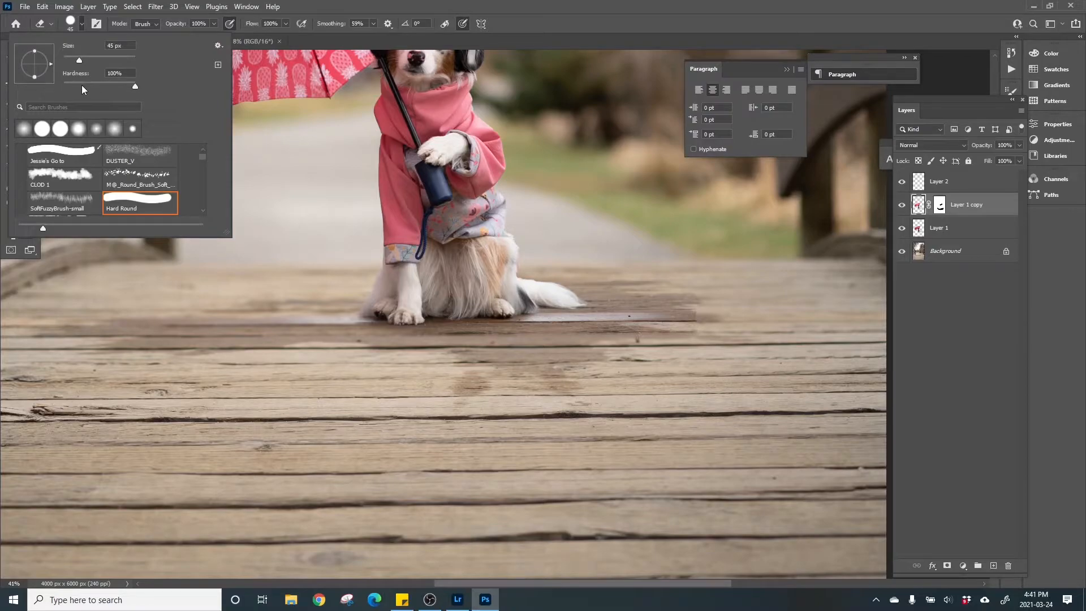
click(115, 62)
click(718, 330)
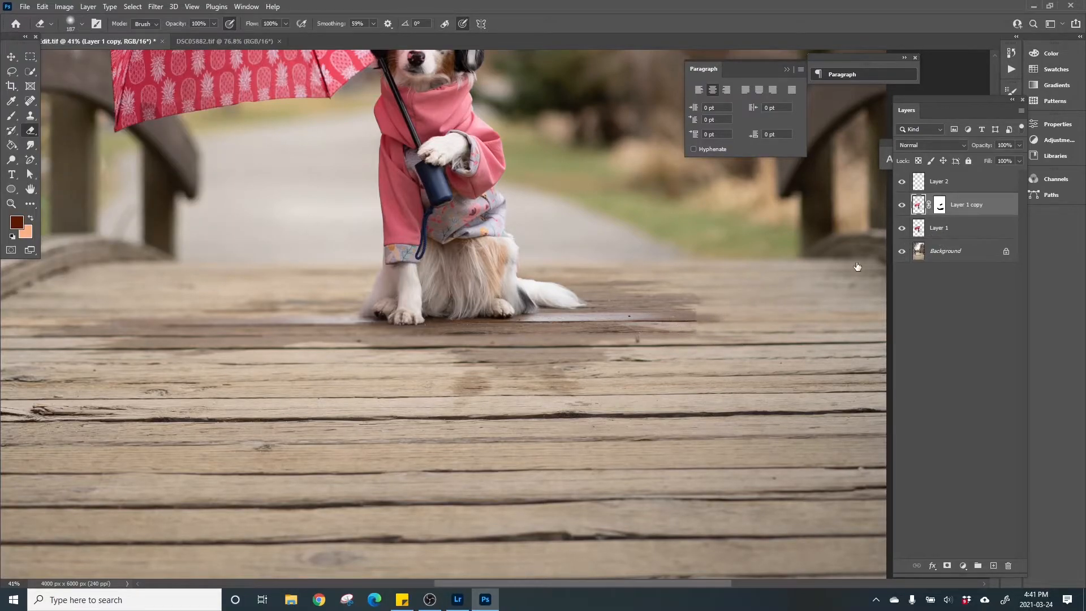
key(alt+bracketleft)
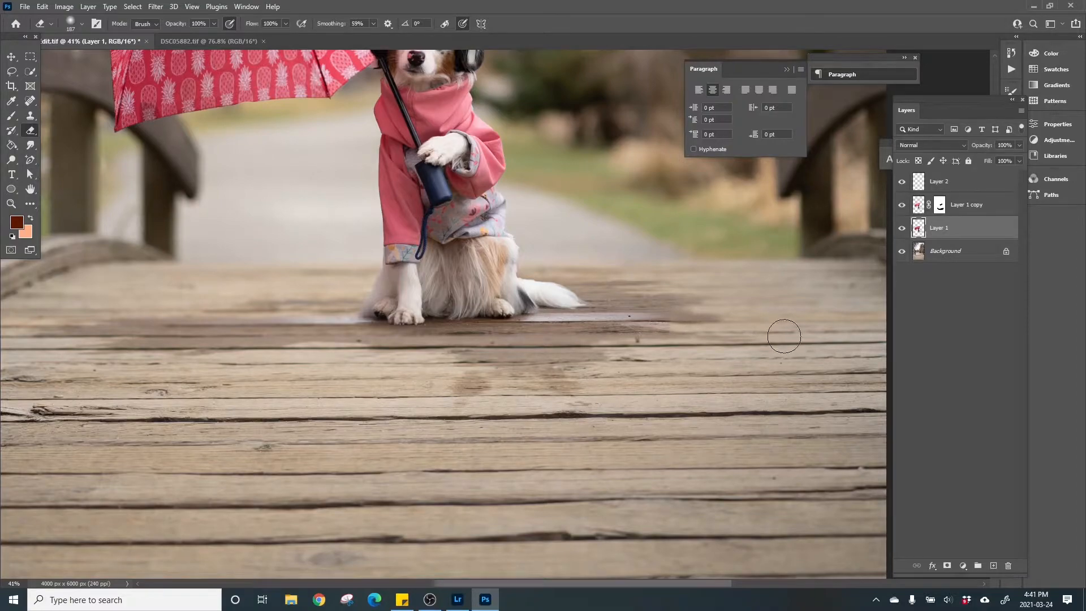
scroll(784, 336, down, 5)
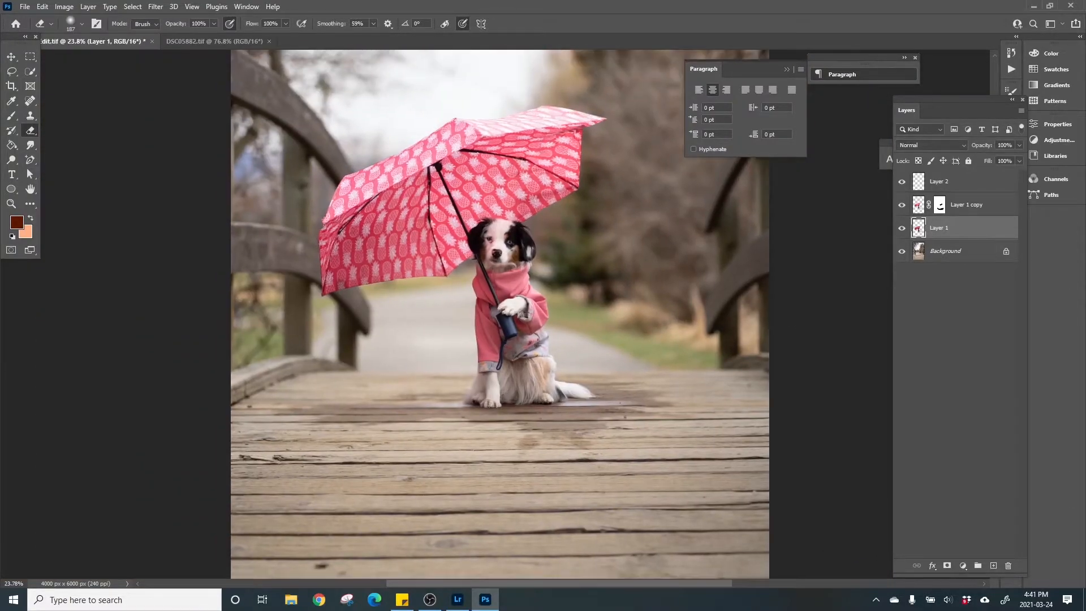
scroll(784, 336, down, 3)
Try Sky Replacement on Group 1 copy with several presets from the Sunsets group
click(24, 6)
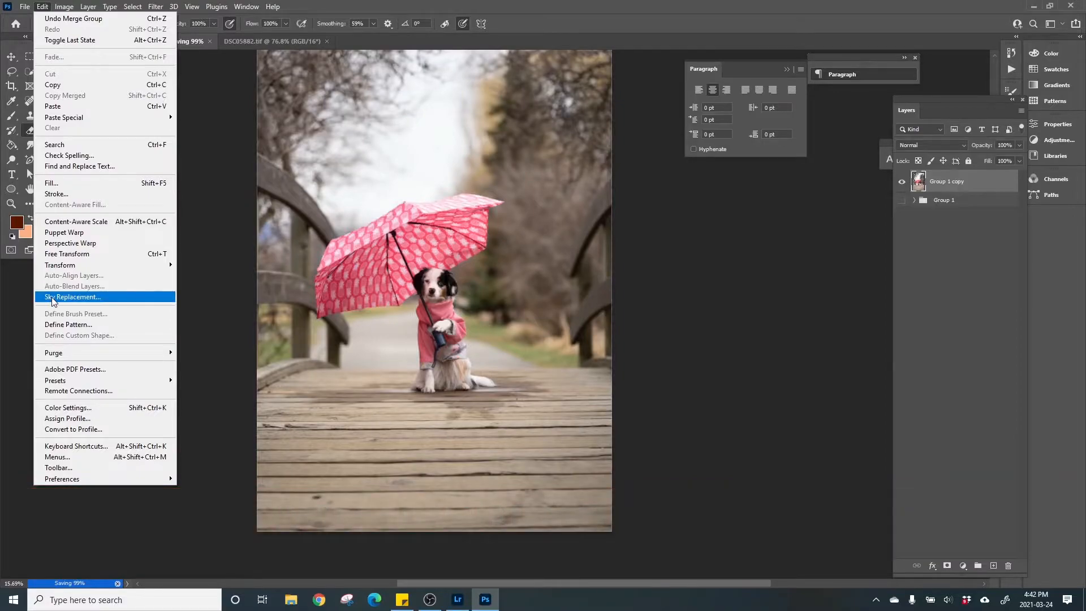
click(51, 296)
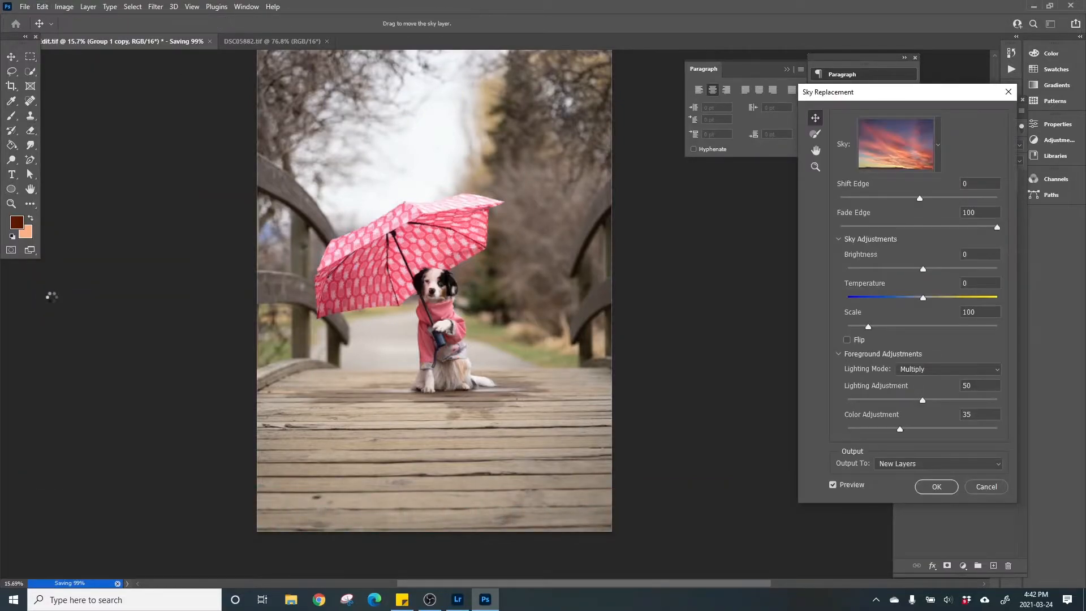
click(938, 165)
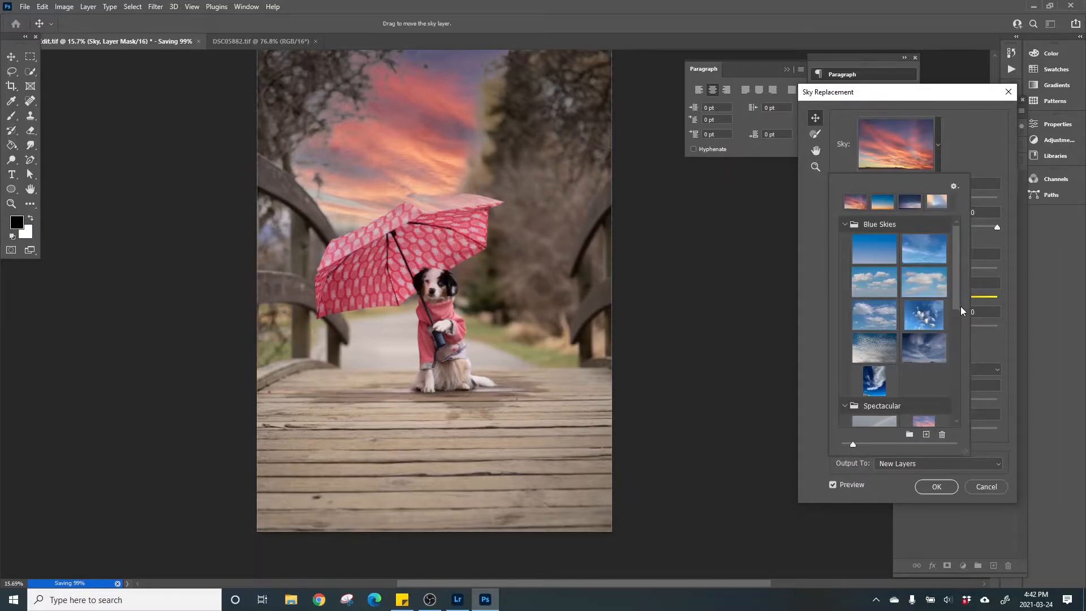
drag(951, 293, 958, 401)
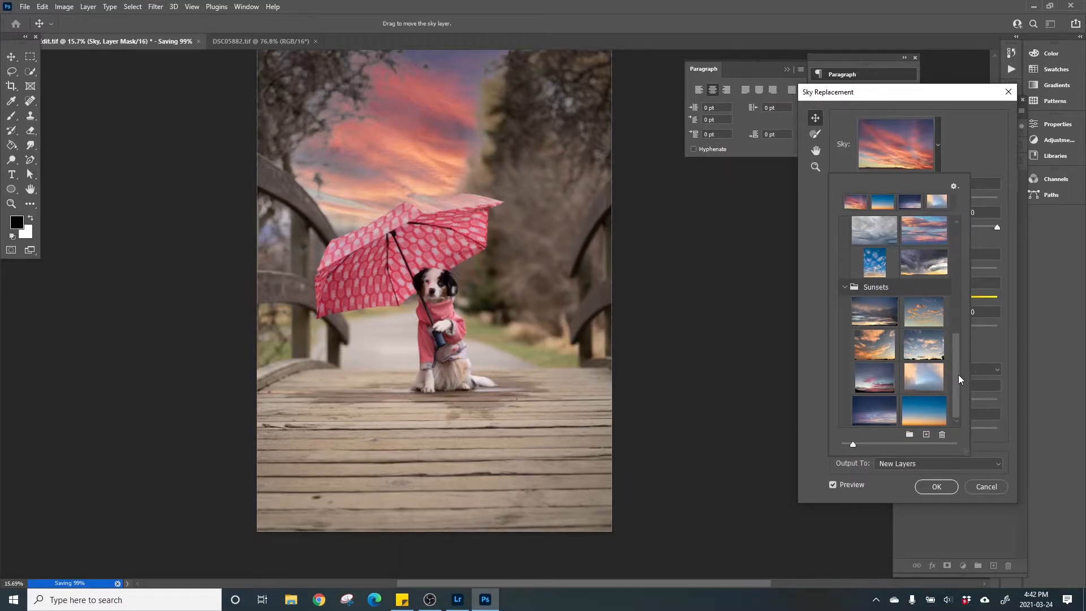
click(922, 380)
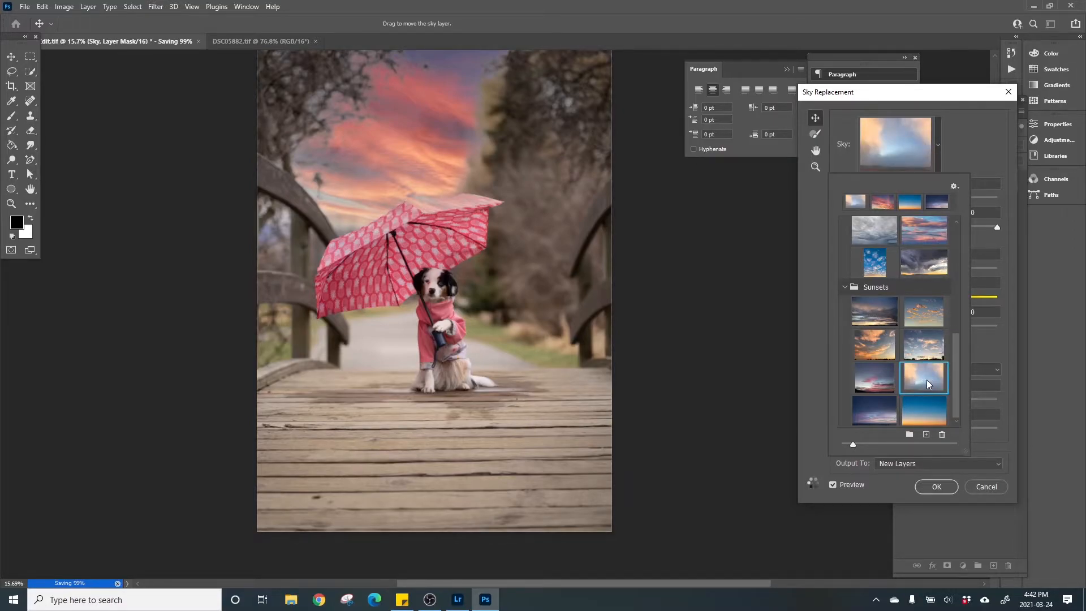
click(875, 345)
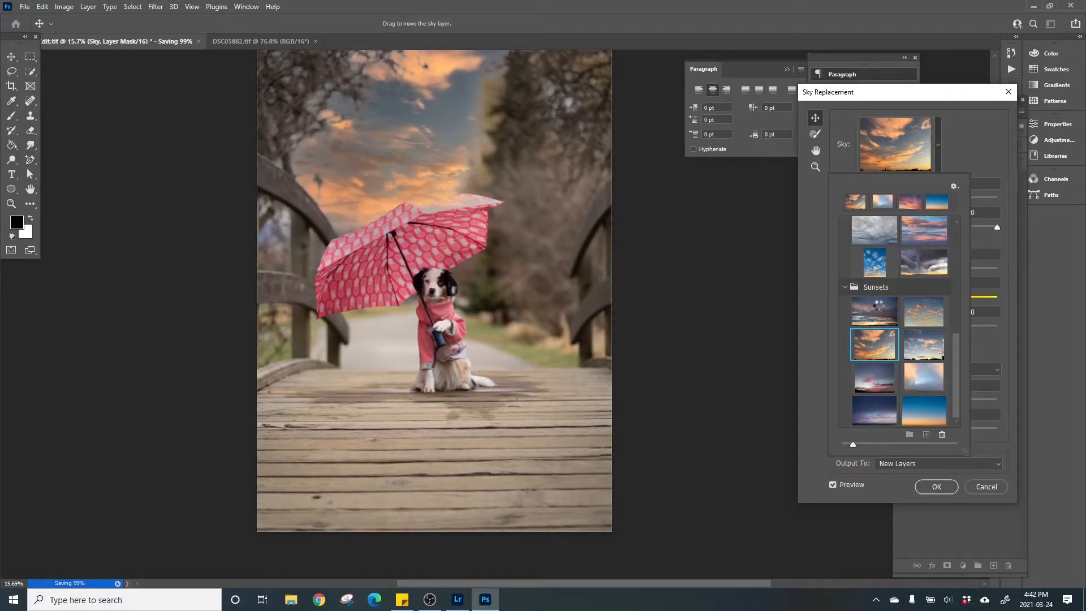
click(877, 308)
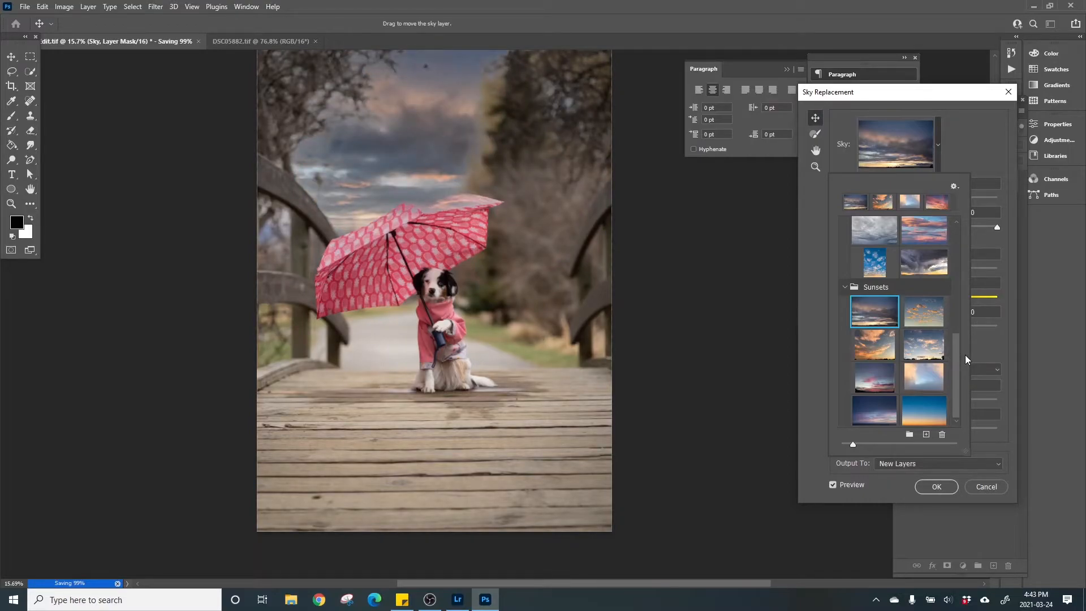
drag(956, 361, 945, 297)
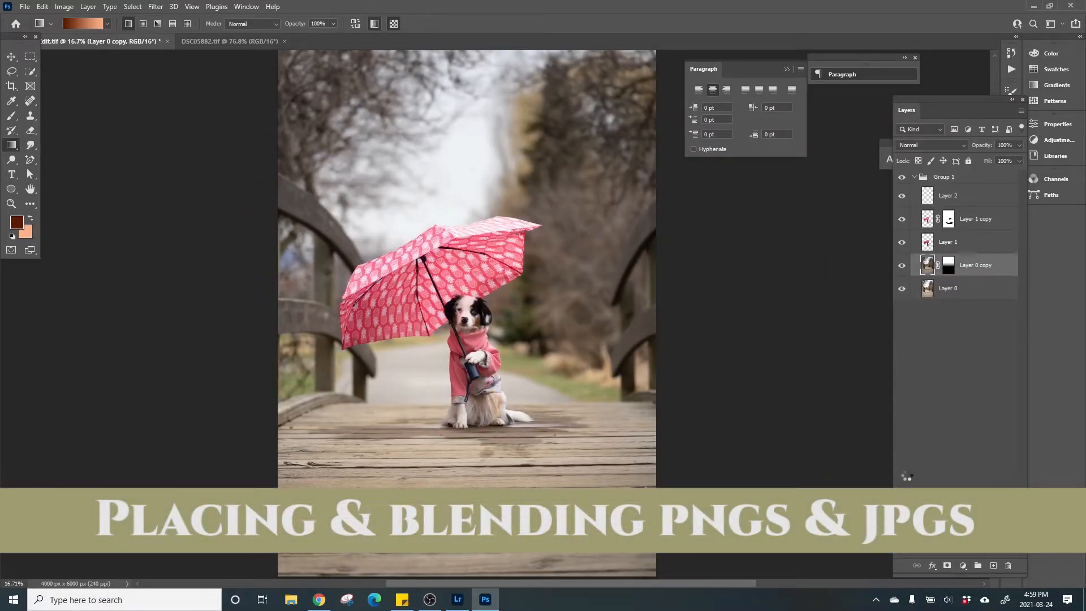
Scale the placed rain overlay up to about 549% and put its layer above Group 1
key(ctrl+t)
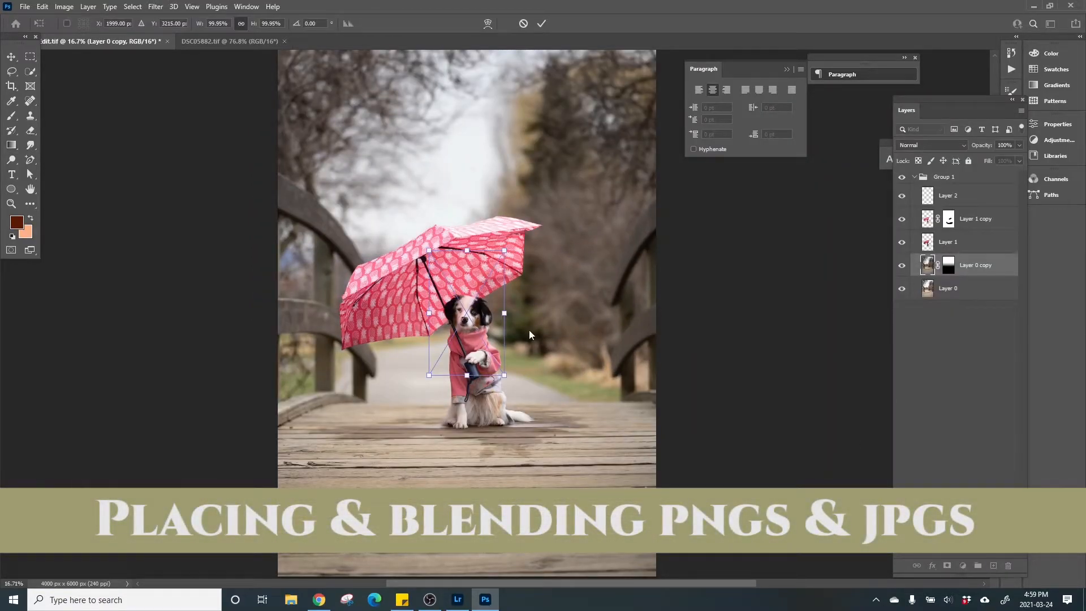
drag(763, 342, 842, 356)
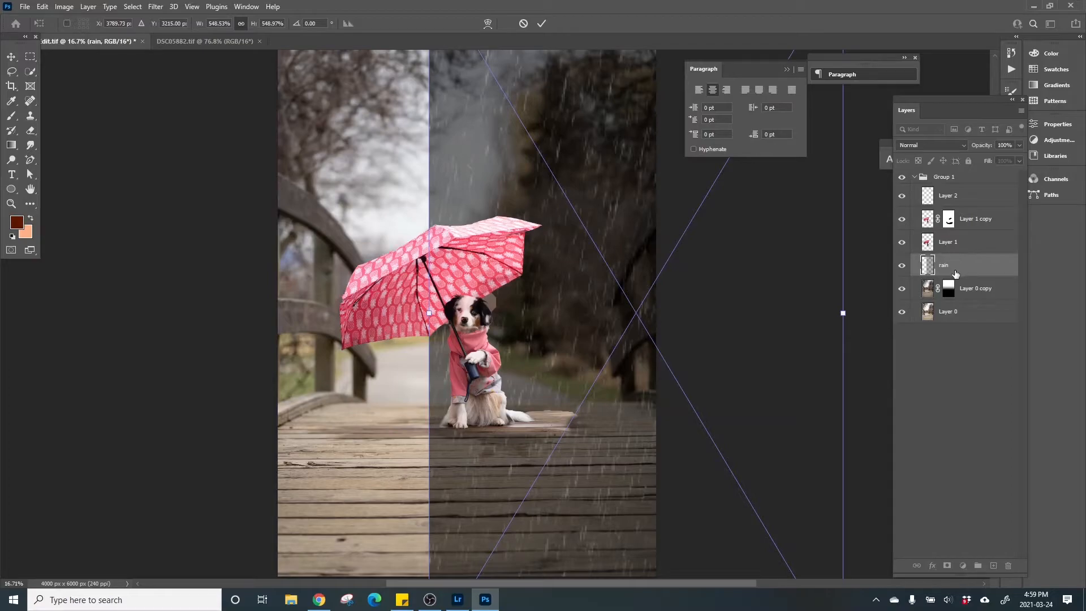
key(Return)
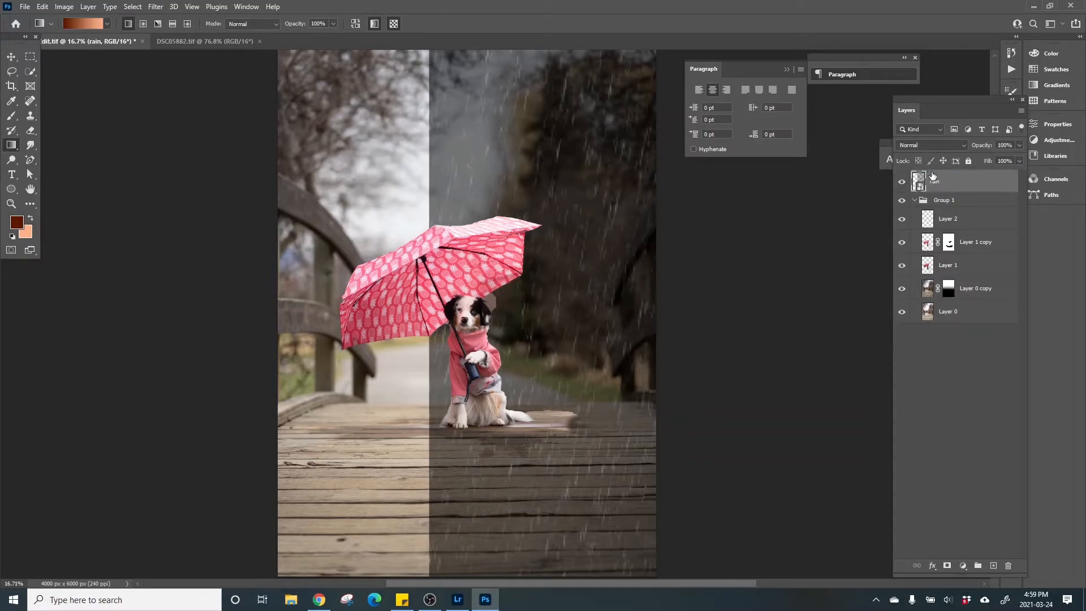
Move the rain overlay to the left with the Move tool so that it covers the whole photo
click(592, 307)
click(535, 222)
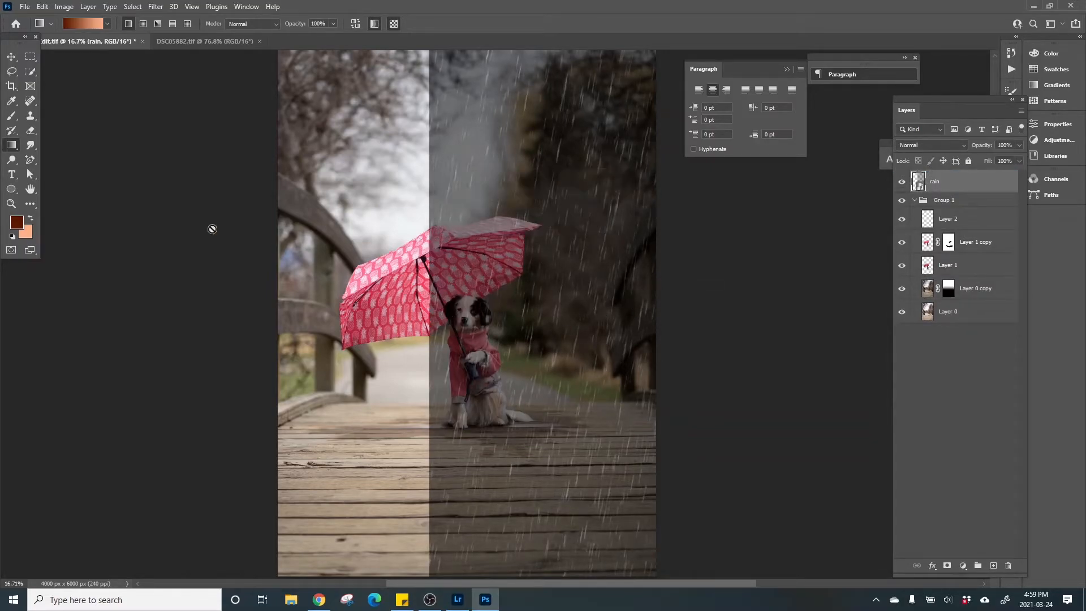
click(11, 58)
drag(505, 262, 341, 265)
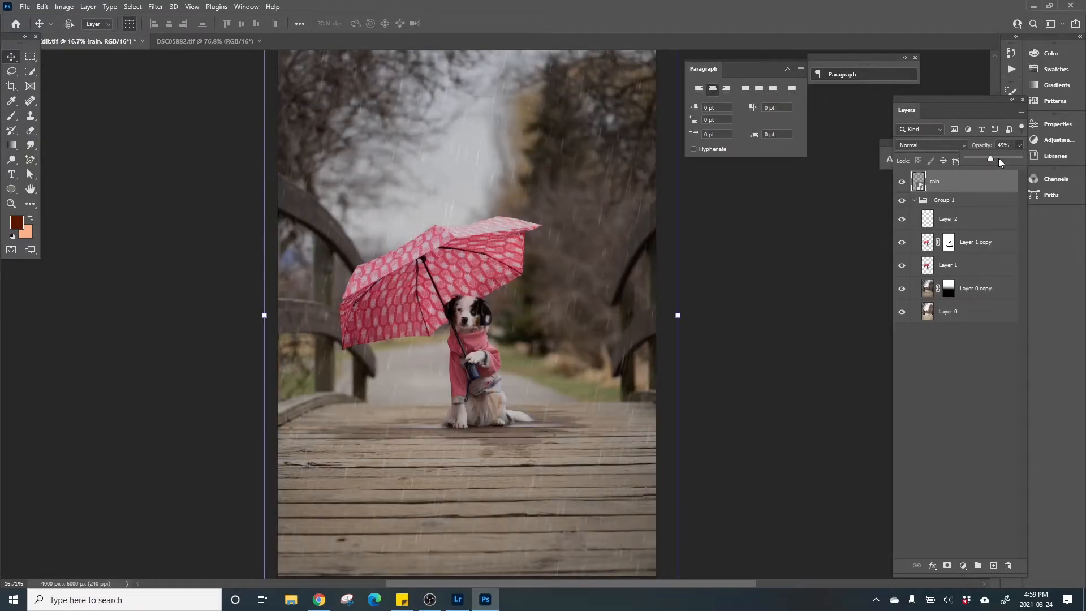
Set the rain layer's opacity to 100% and its blending mode to Normal
drag(997, 160, 1046, 161)
click(963, 145)
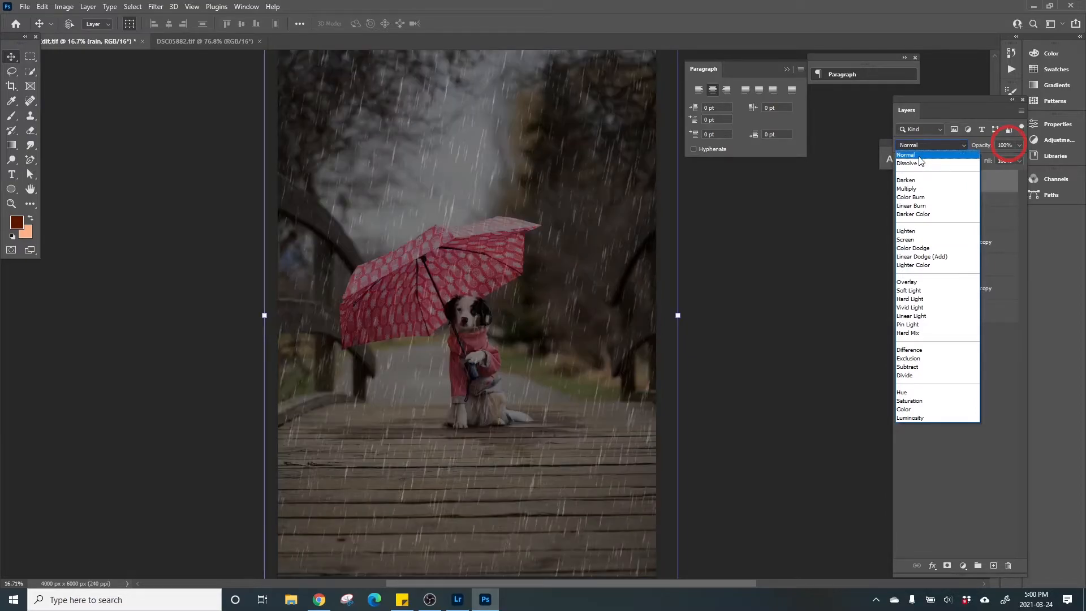
click(919, 157)
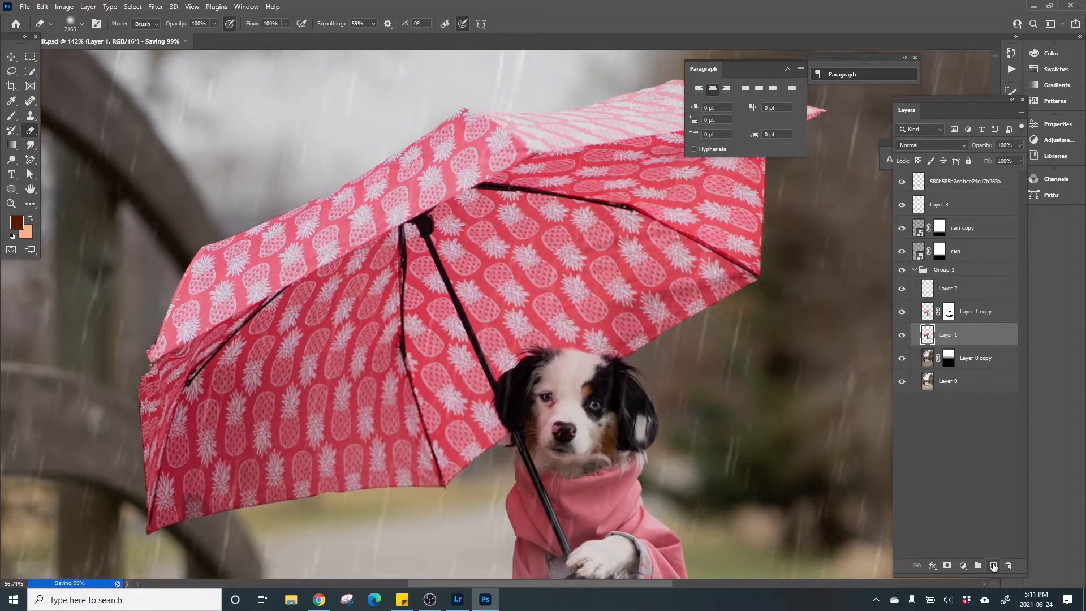
Add a new layer directly above Layer 1 and sample the umbrella's light pink as the foreground colour
scroll(496, 314, left, 3)
scroll(496, 314, down, 1)
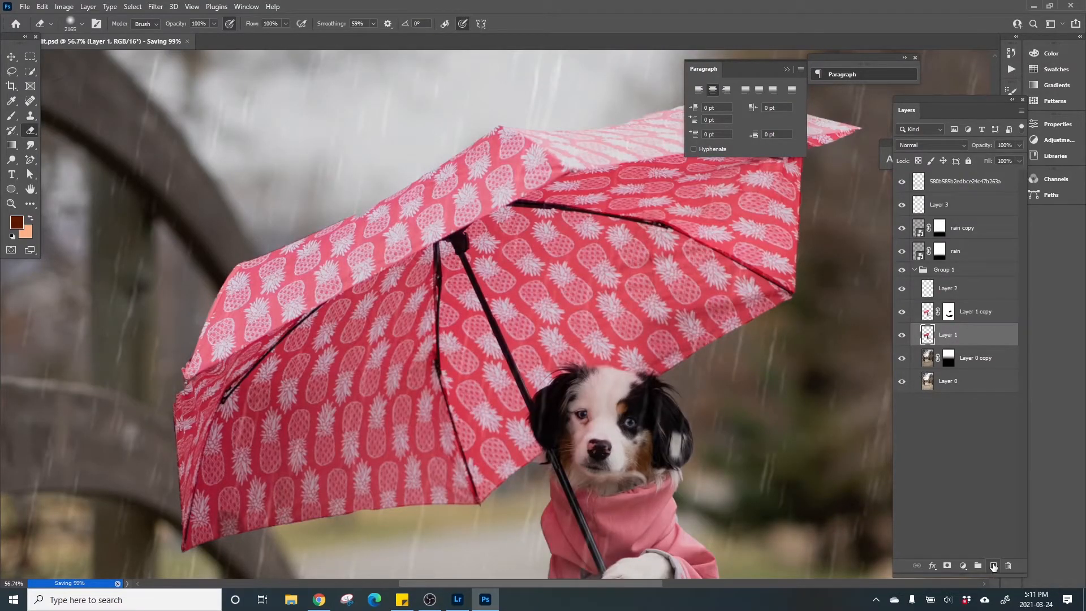
scroll(495, 314, up, 3)
scroll(495, 314, up, 6)
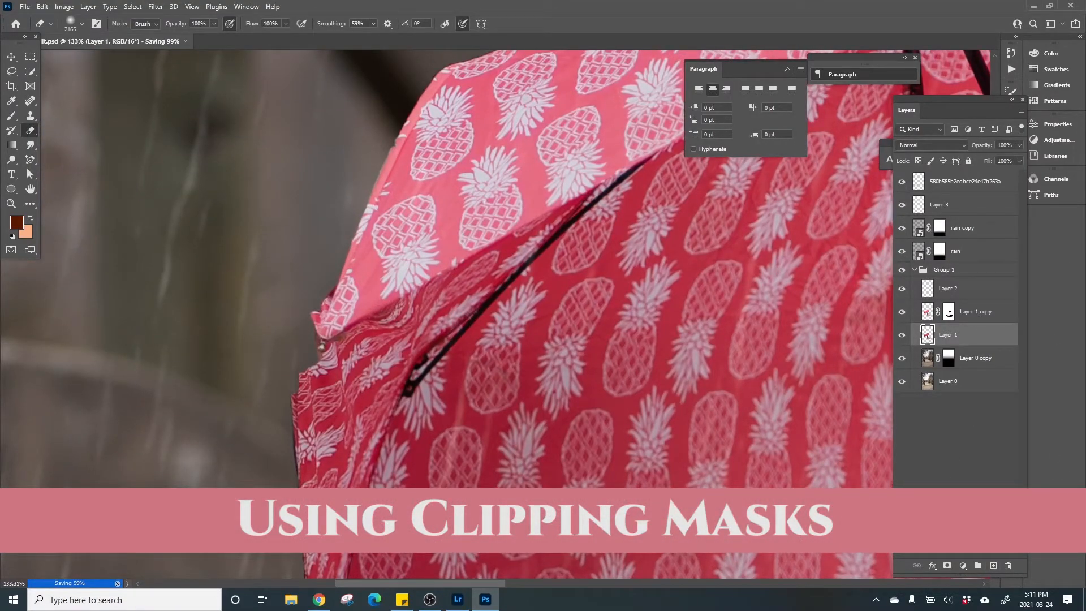
click(994, 566)
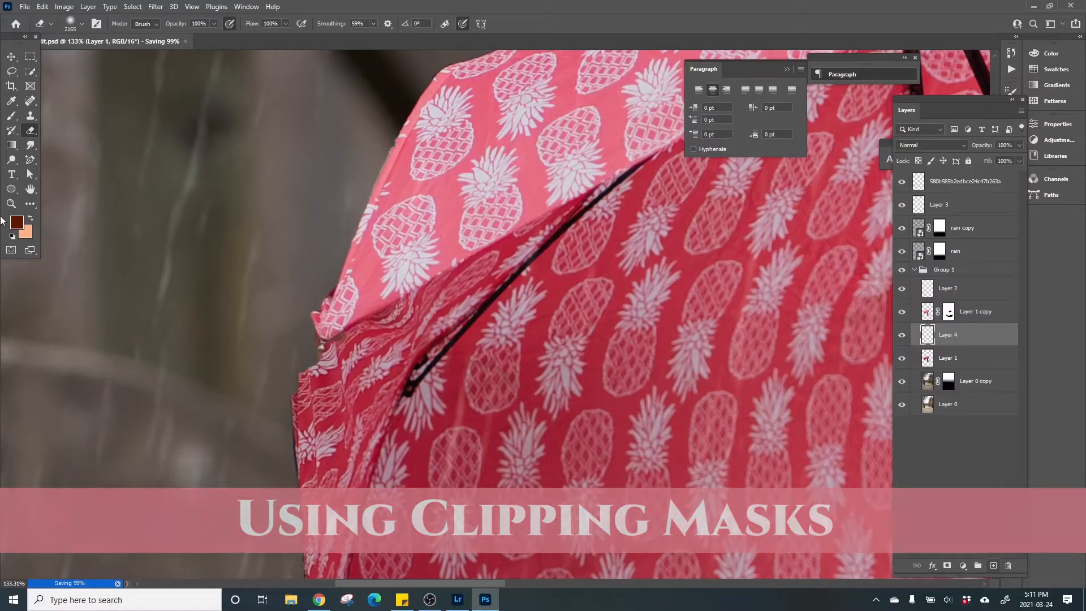
key(i)
click(450, 214)
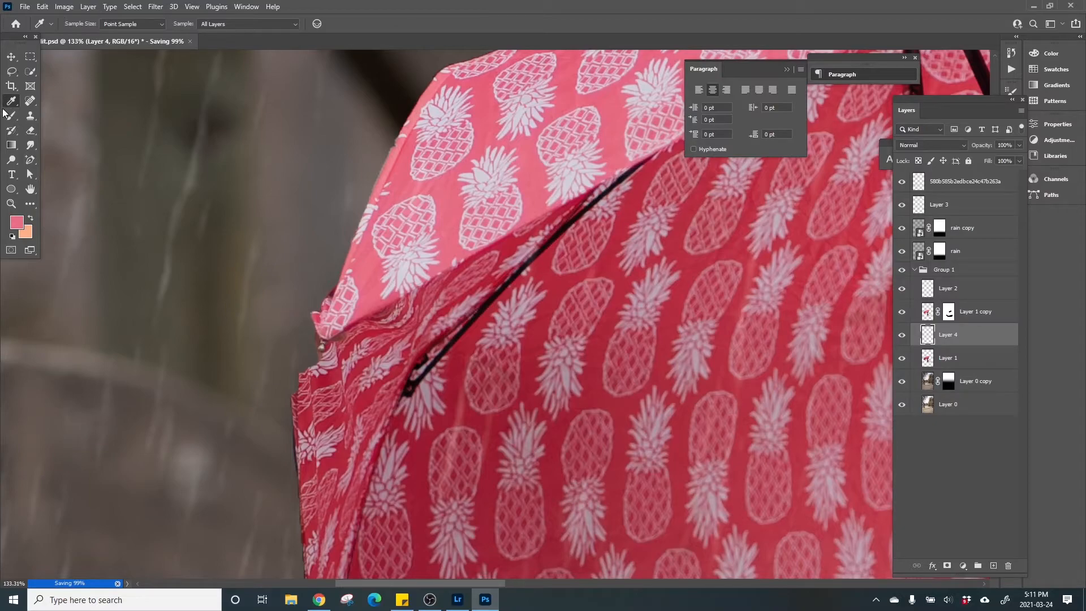
Paint the missing part of the umbrella's outer edge on Layer 4 with a small Hard Round brush at 100% hardness
click(12, 120)
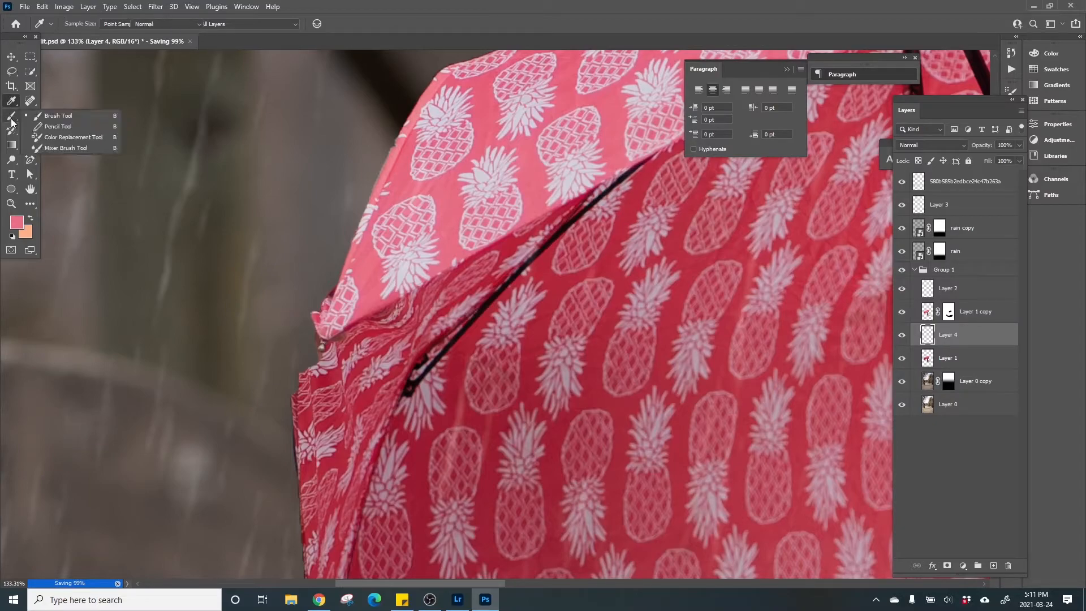
right_click(87, 71)
drag(86, 89, 195, 89)
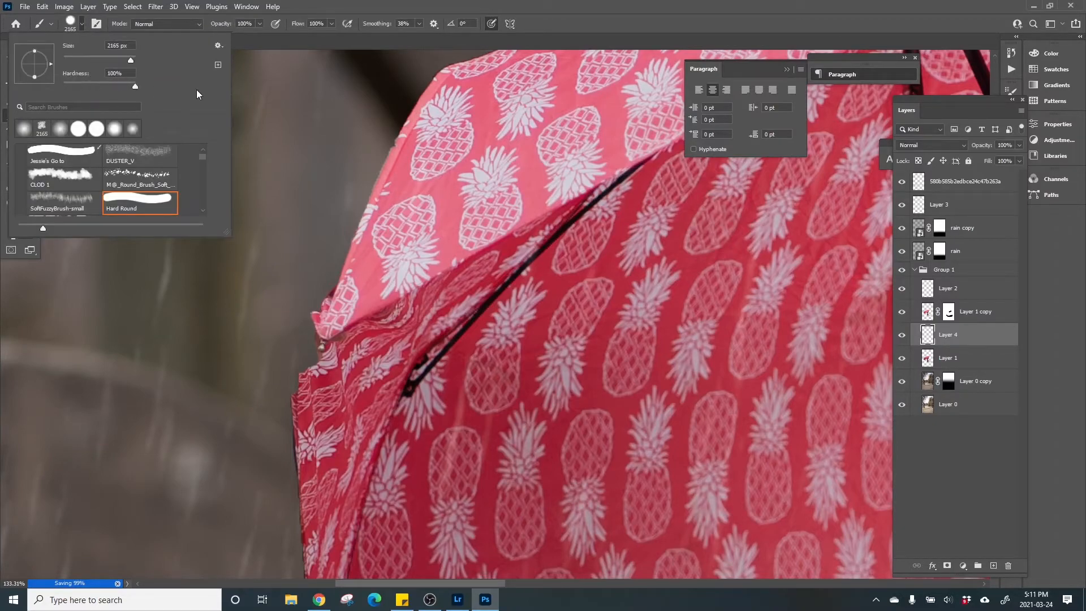
click(83, 57)
click(341, 325)
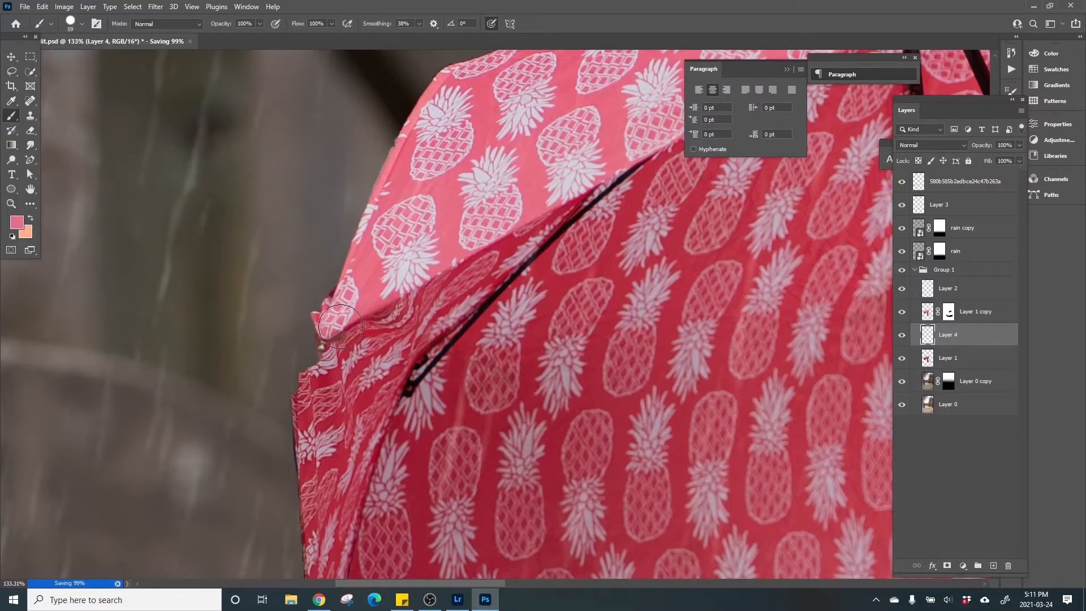
drag(336, 335, 323, 400)
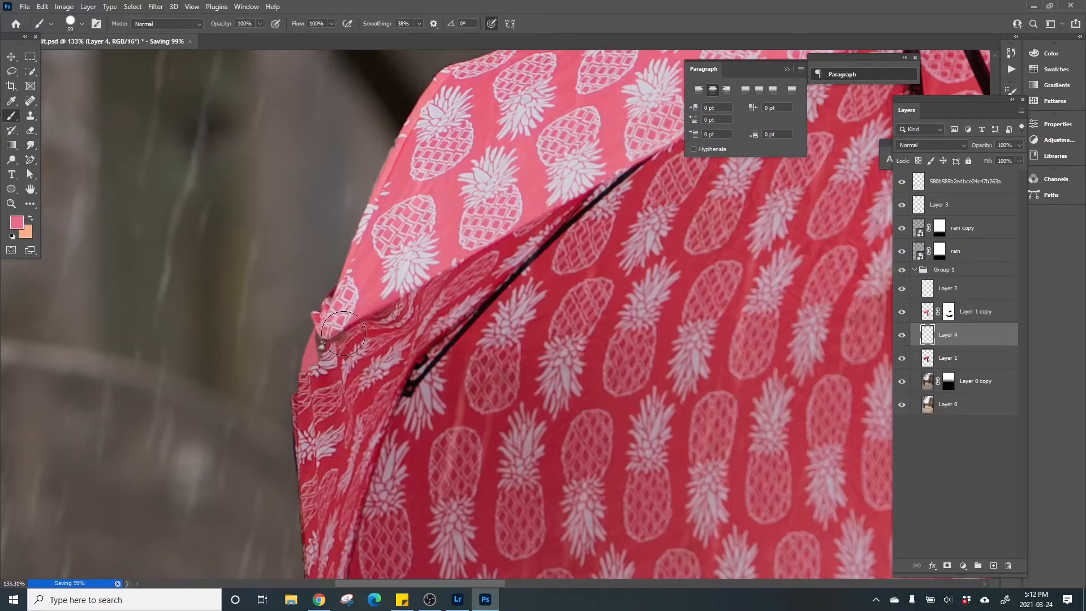
mouse_move(340, 339)
mouse_down()
mouse_move(328, 344)
mouse_move(316, 417)
mouse_move(321, 365)
mouse_up()
mouse_move(318, 413)
mouse_down()
mouse_move(317, 424)
mouse_move(319, 364)
mouse_move(339, 334)
mouse_up()
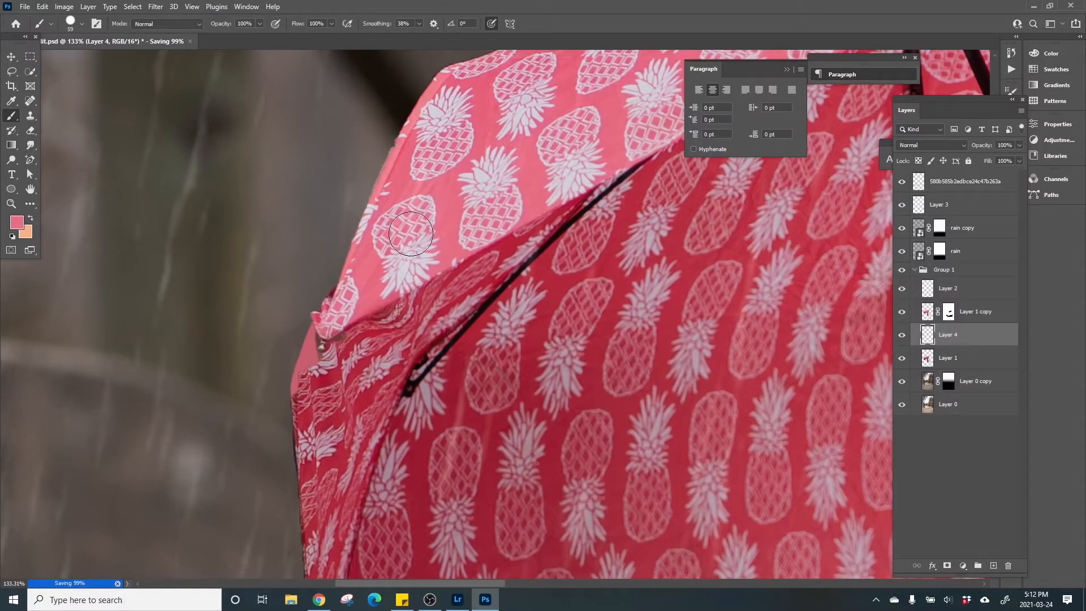
Lasso a patch of pineapple pattern beside the painted umbrella edge, copy it from Layer 1 copy and paste it as a new layer
scroll(410, 234, down, 2)
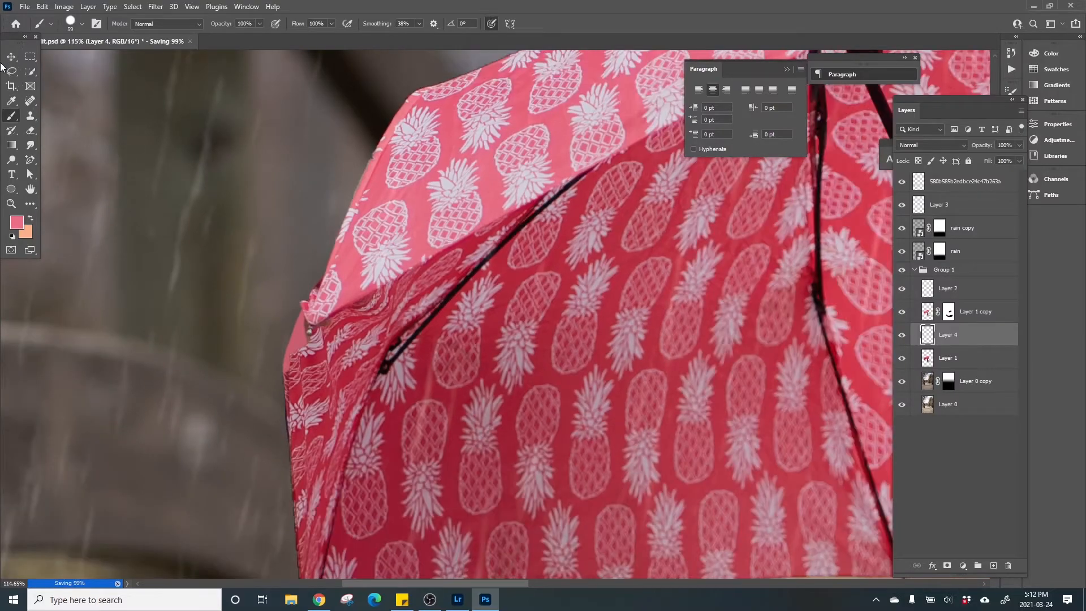
click(12, 70)
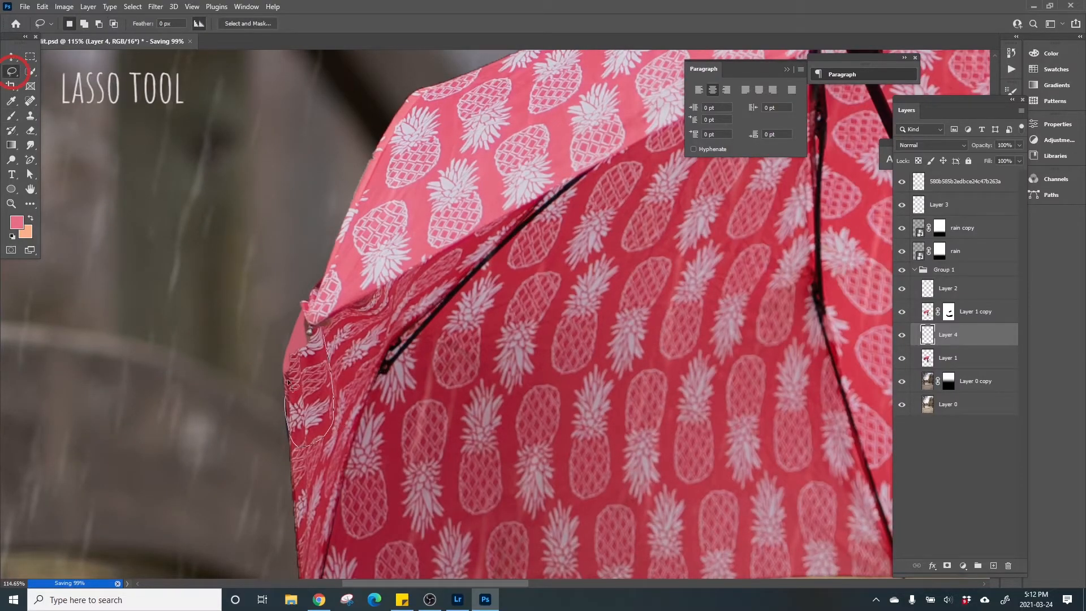
drag(318, 351, 322, 339)
click(927, 315)
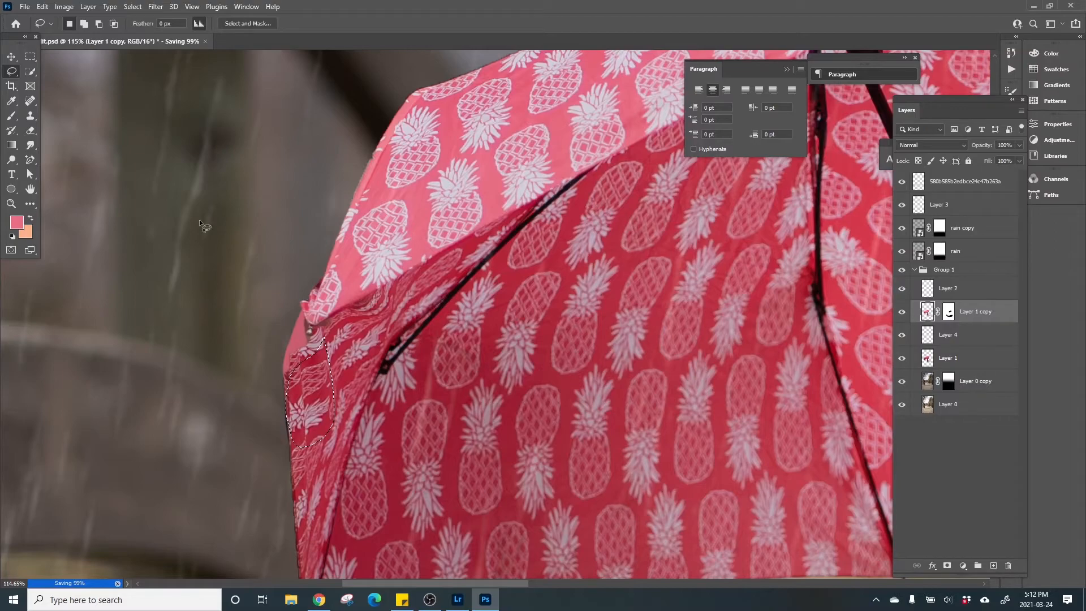
click(43, 7)
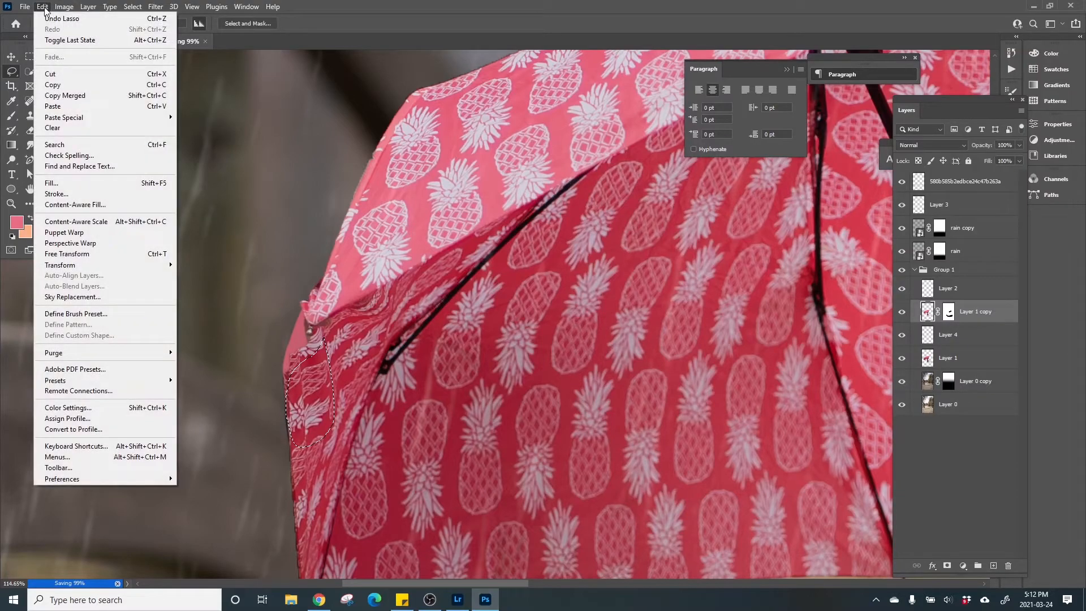
click(57, 84)
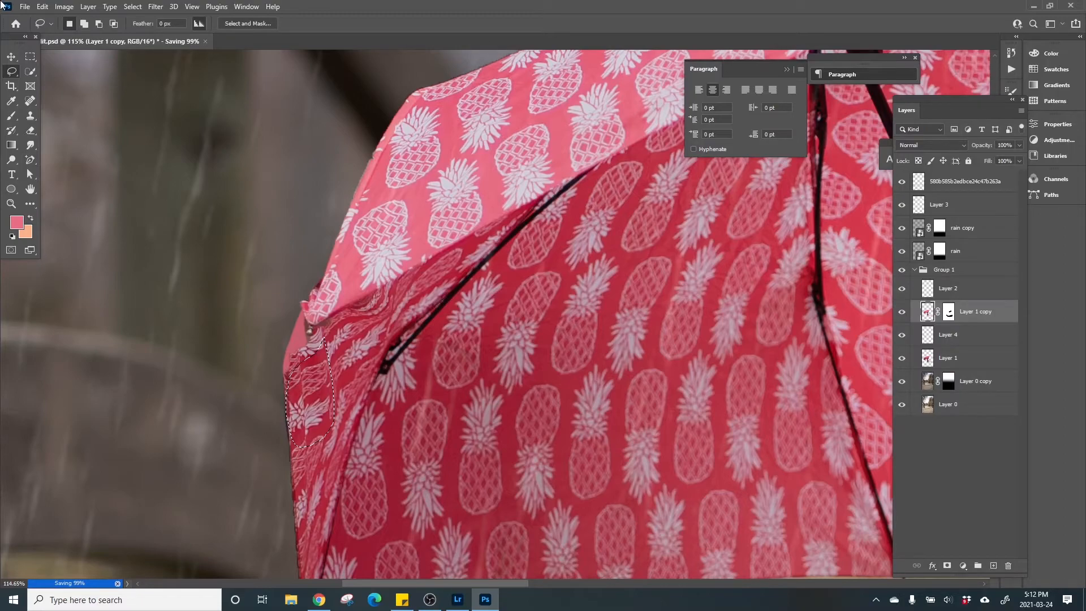
click(43, 6)
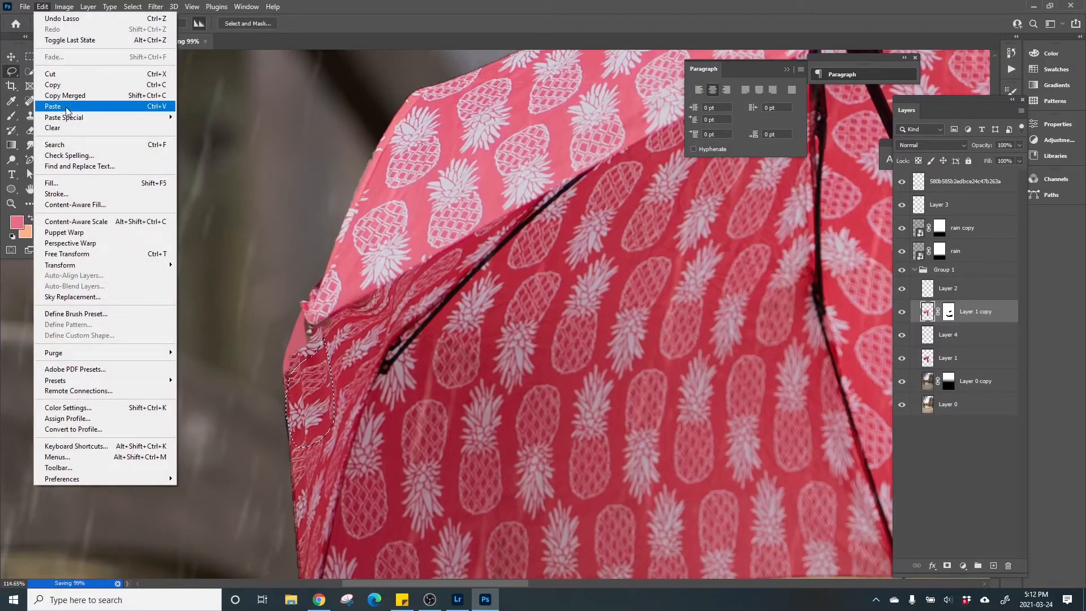
click(66, 108)
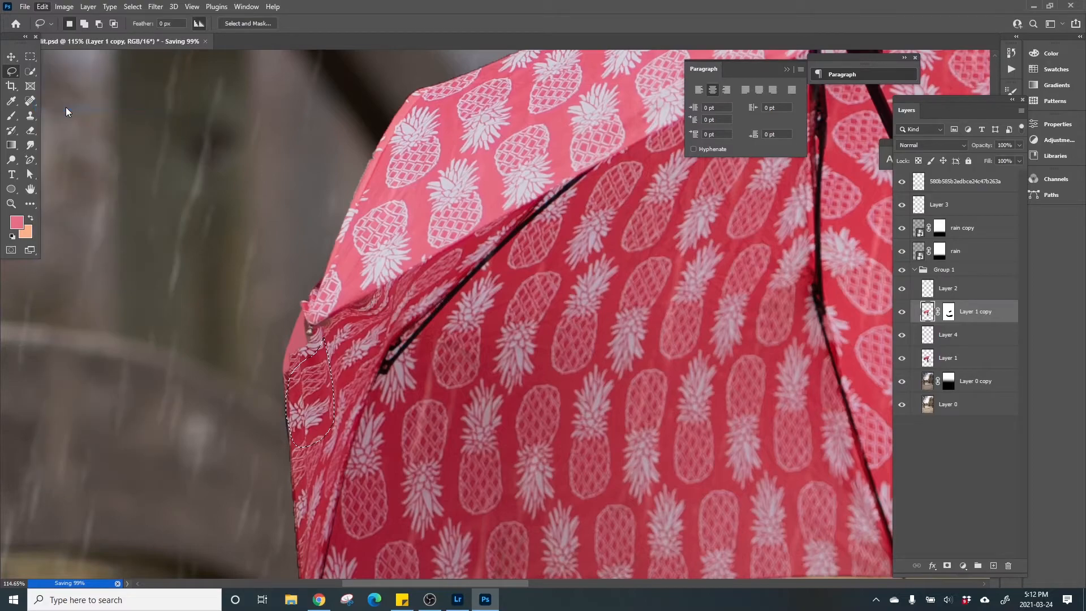
Move the pasted pattern layer directly above Layer 4 and clip it to that layer with a clipping mask
click(9, 57)
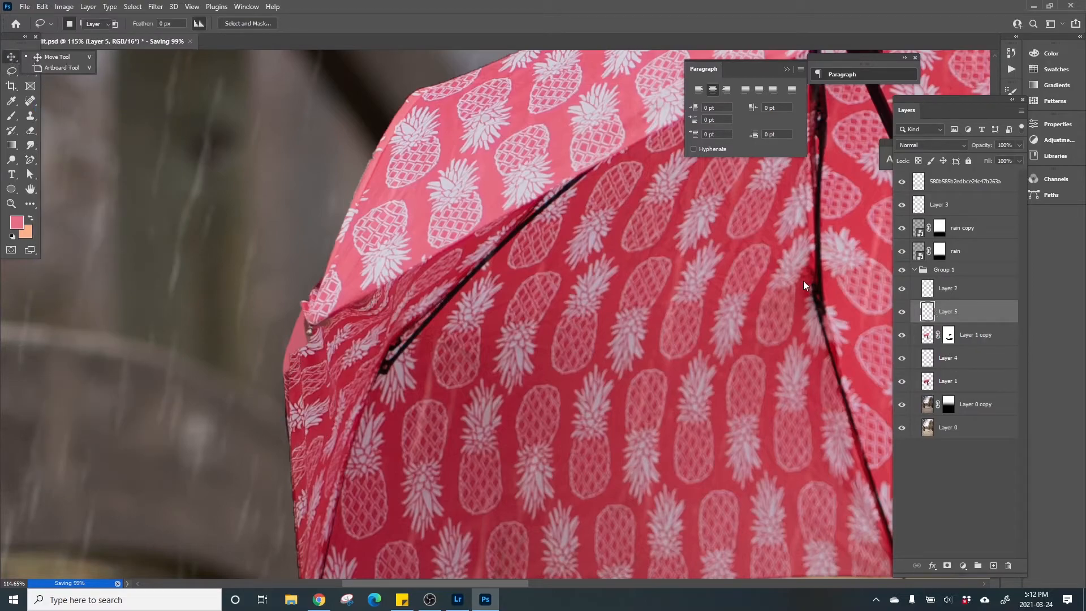
drag(957, 320, 943, 338)
right_click(943, 338)
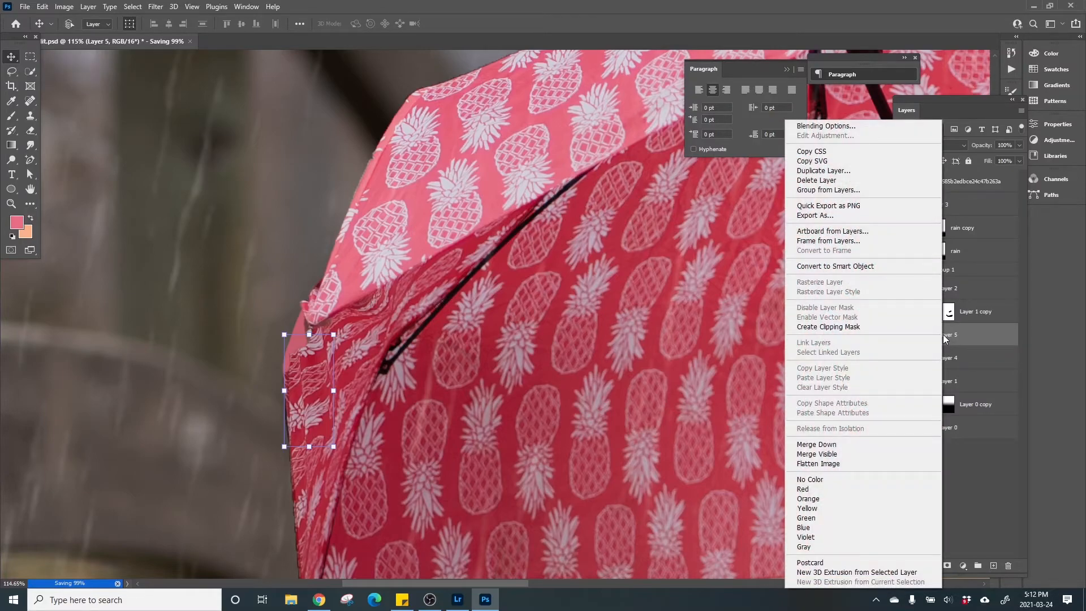
click(843, 326)
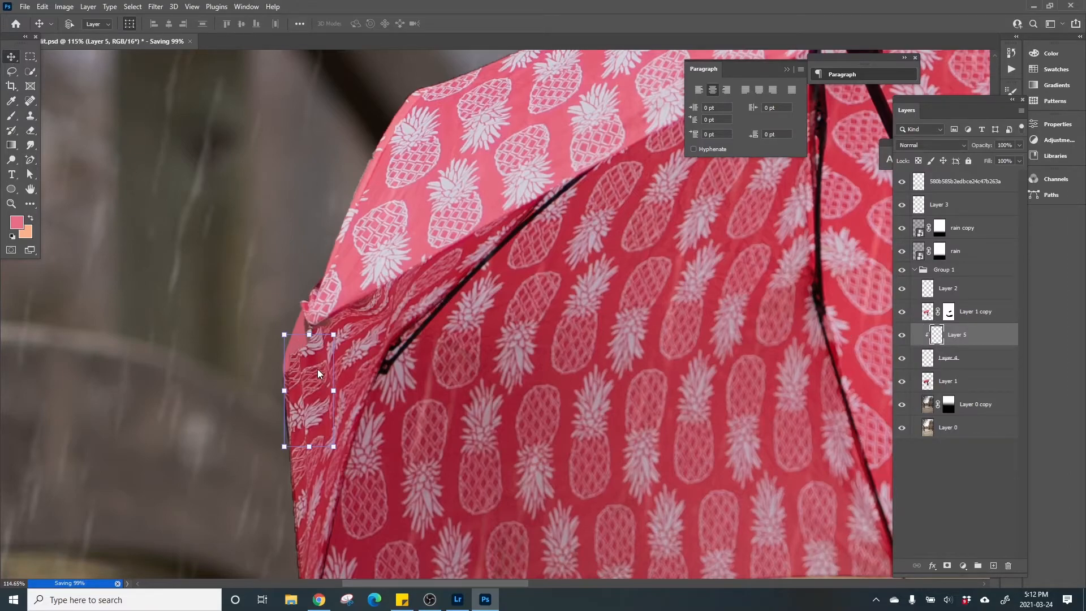
Move the clipped pattern patch up over the painted umbrella corner and save the document
drag(318, 376, 306, 313)
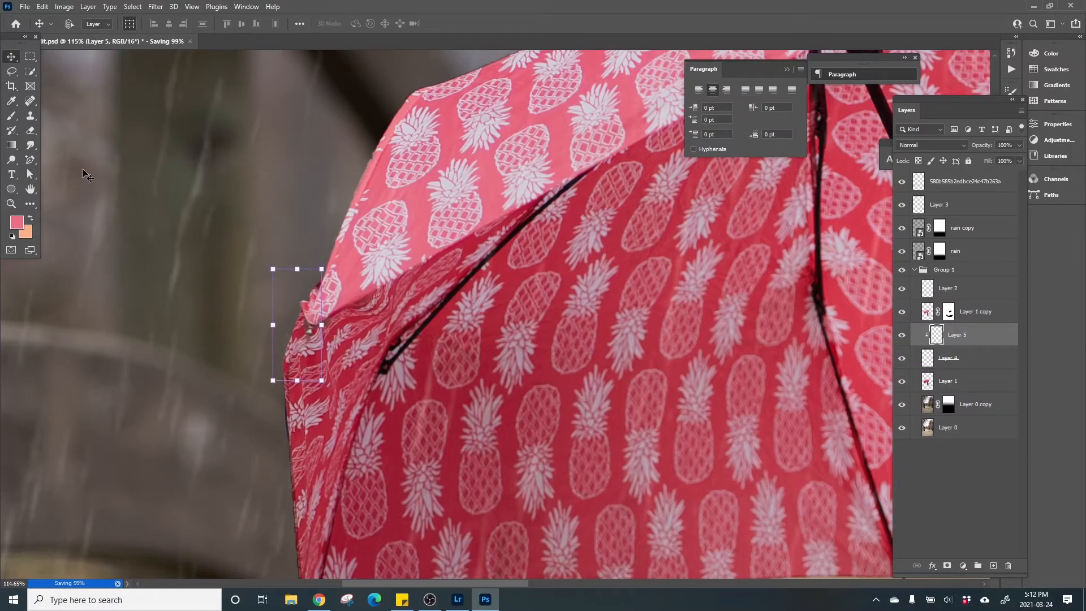
click(25, 8)
click(30, 134)
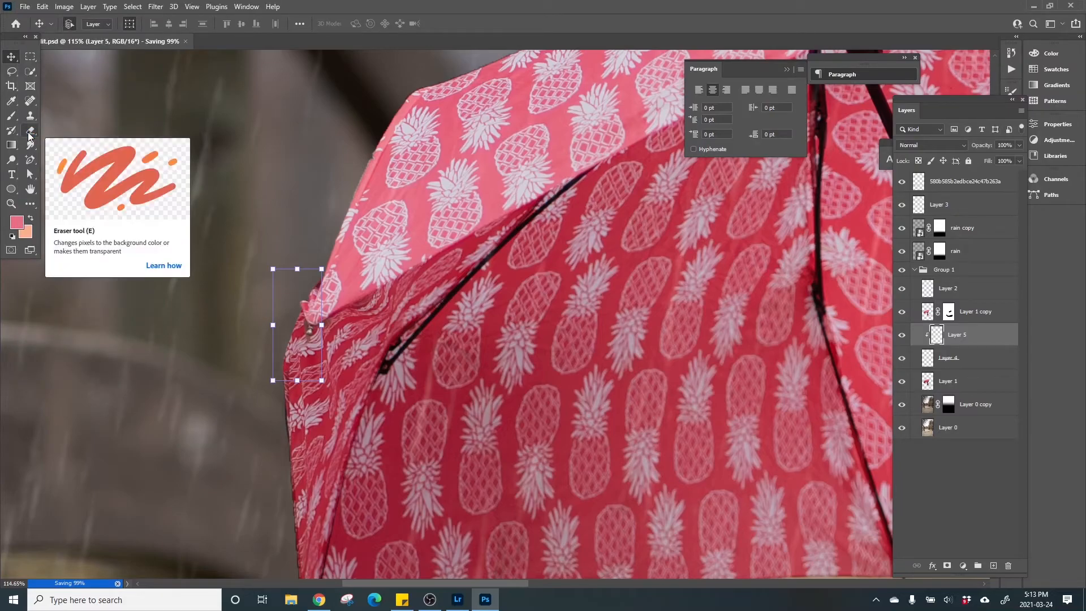
key(ctrl+minus)
key(ctrl+minus)
key(ctrl+minus)
key(ctrl+minus)
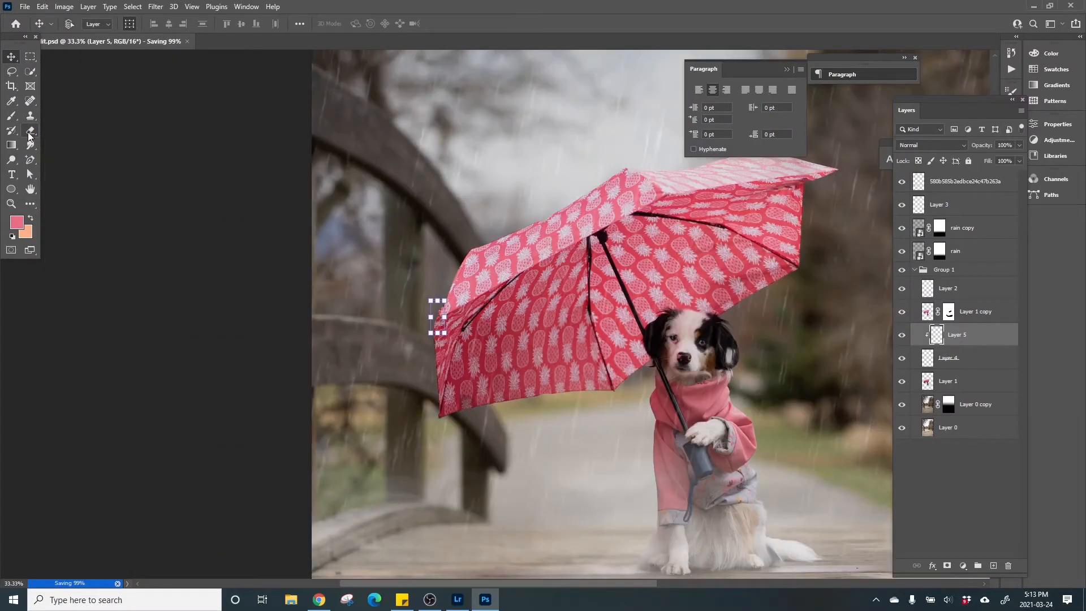
Select the smiling dog's head in DSC05798.tif with Quick Selection and copy it
click(30, 56)
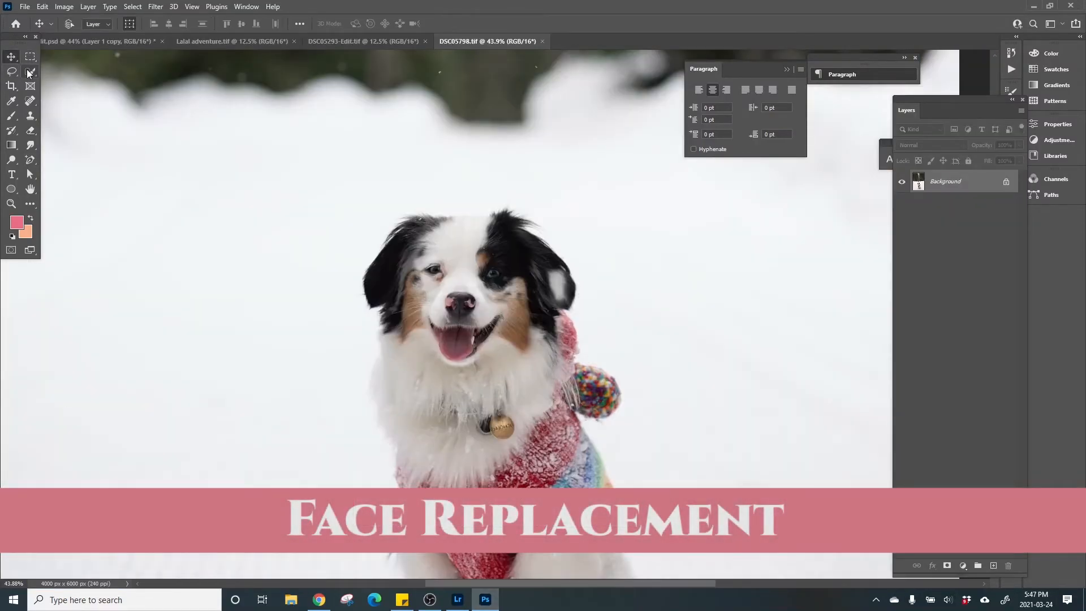
click(30, 72)
drag(465, 323, 465, 254)
click(43, 7)
click(54, 85)
Paste the head into the umbrella document, scale it to about 60.87%, rotate it 5.89 degrees and fit it over the dog's head
click(143, 41)
click(43, 7)
click(55, 109)
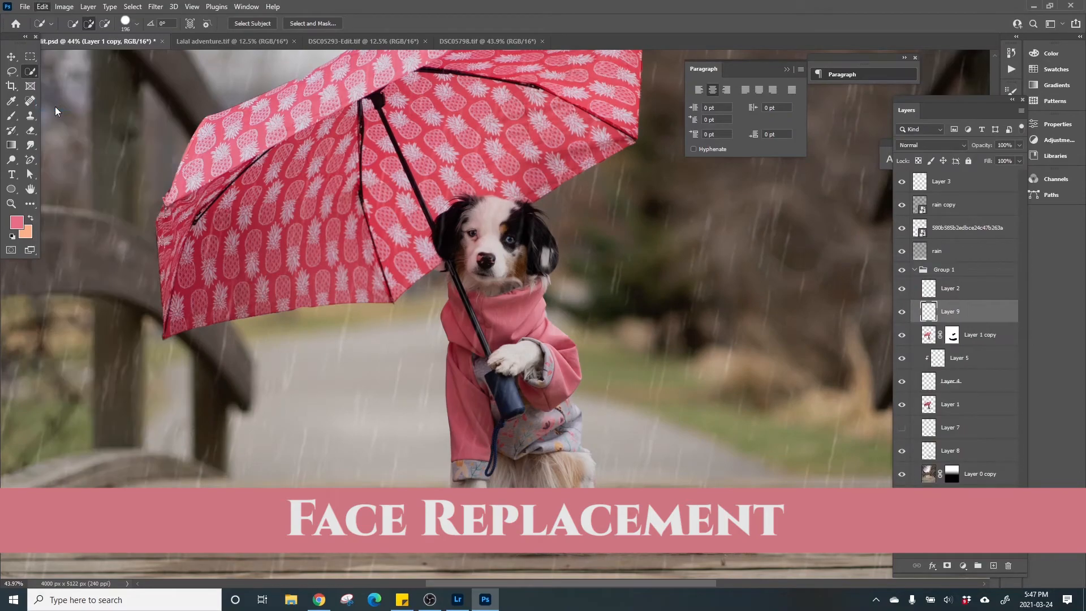
click(7, 59)
drag(601, 314, 502, 255)
drag(579, 240, 579, 248)
click(533, 23)
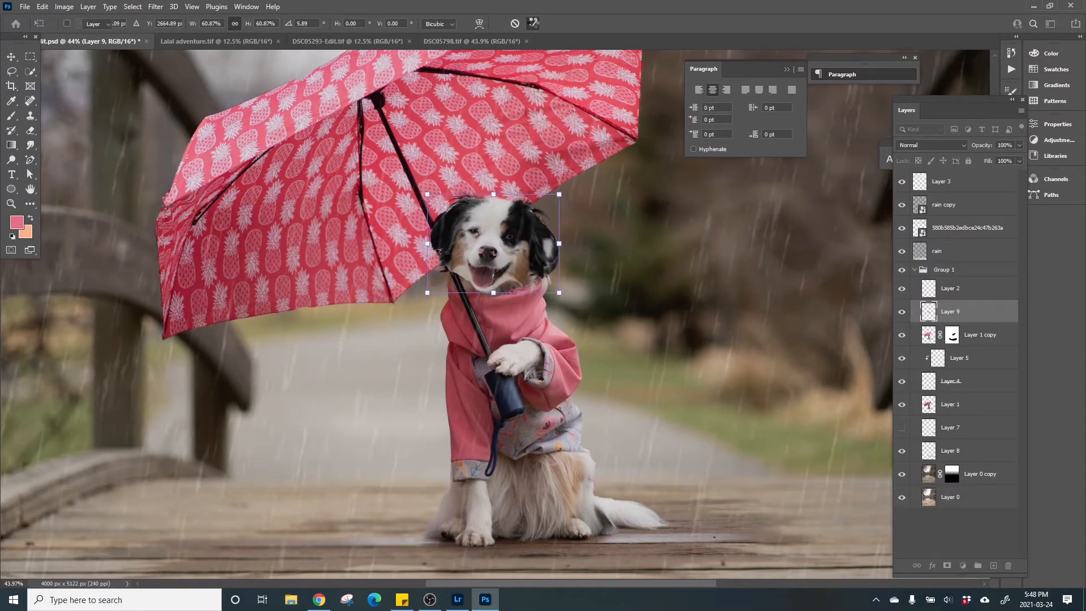
Add a layer mask to Layer 9 and paint black under the chin with a soft 100 px brush to blend the new face
key(ctrl+plus)
click(946, 565)
click(11, 117)
click(81, 24)
drag(120, 60, 110, 61)
mouse_move(440, 275)
mouse_down()
mouse_move(435, 166)
mouse_move(530, 166)
mouse_move(553, 259)
mouse_move(545, 283)
mouse_up()
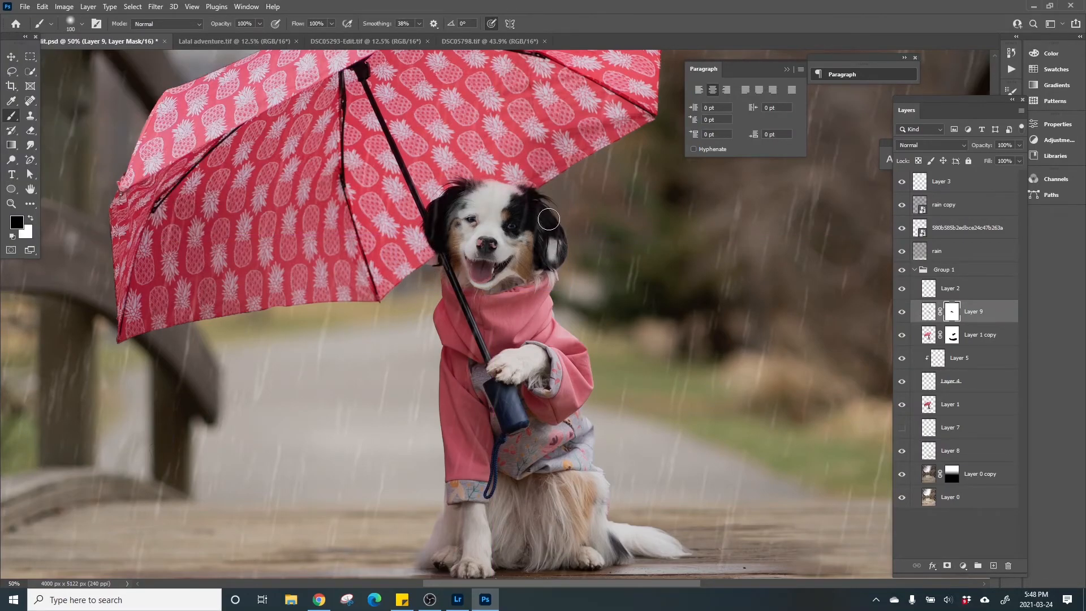
Refine Layer 9's mask around the pasted face with a small soft brush, undoing the unwanted stroke
click(900, 311)
scroll(516, 266, up, 5)
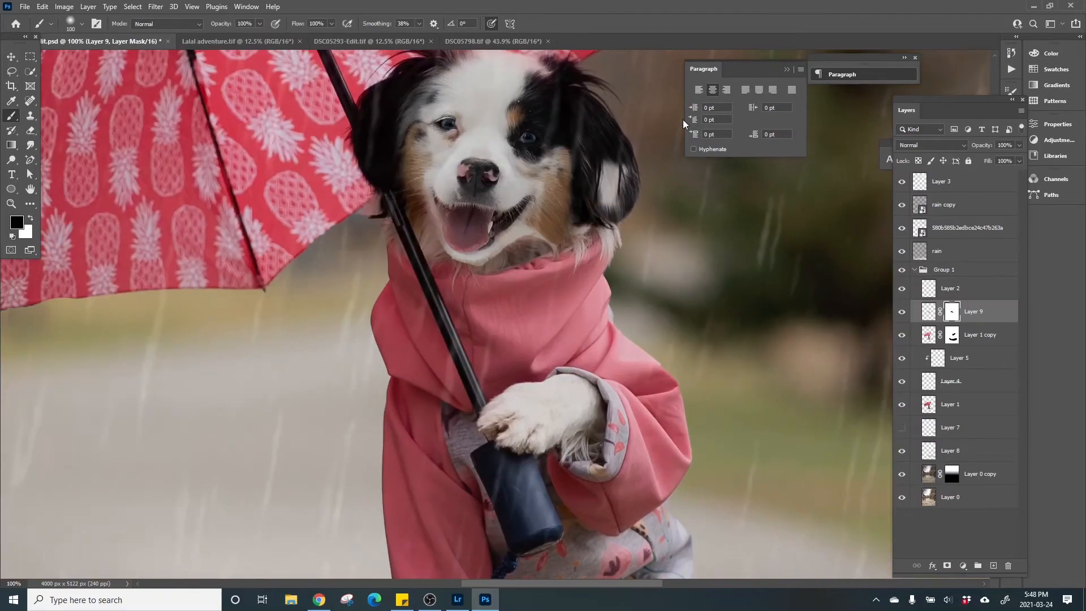
click(82, 23)
key([)
key([)
key([)
key(x)
key(ctrl+z)
click(82, 24)
click(94, 88)
click(79, 61)
drag(347, 237, 363, 284)
click(72, 23)
drag(422, 321, 540, 294)
scroll(543, 344, down, 6)
scroll(509, 289, up, 5)
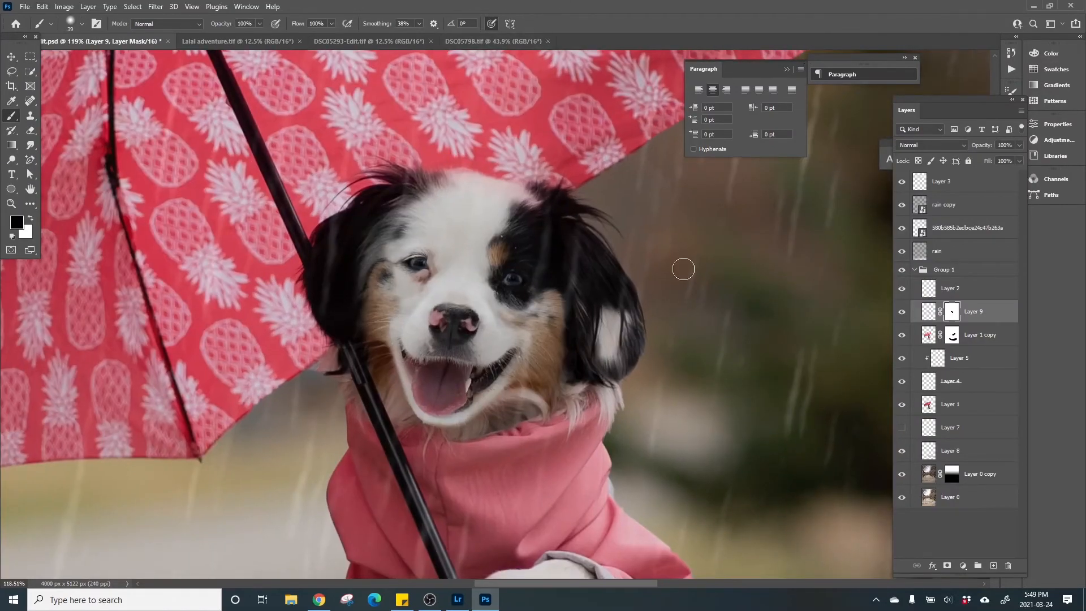
Mask out the pasted forehead and ears on Layer 9 with a soft 187 px black brush to reveal the original fur
click(903, 313)
click(72, 24)
click(108, 60)
drag(477, 184, 663, 225)
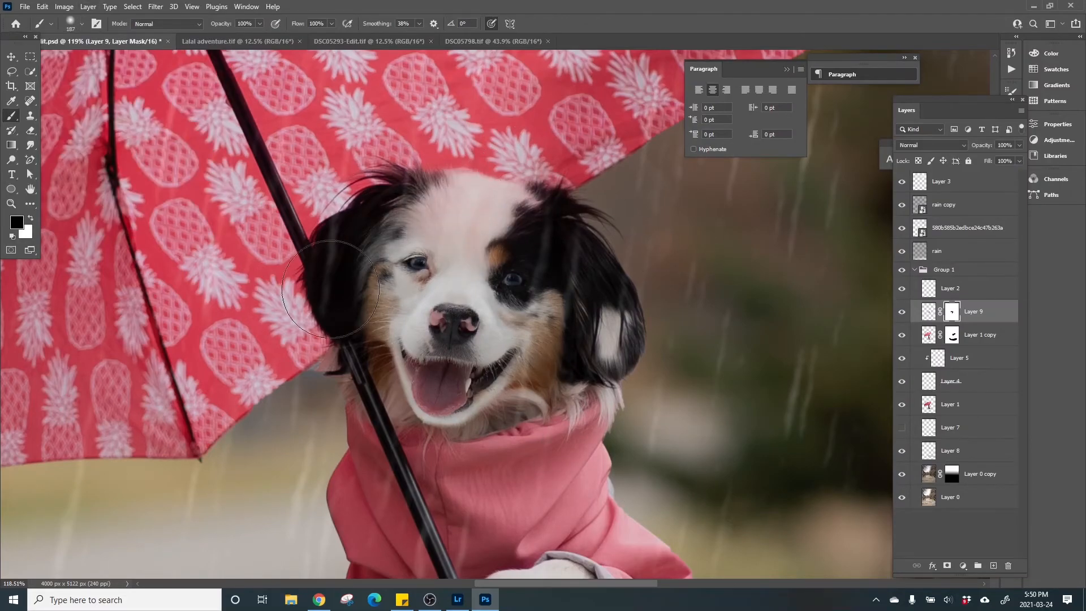
drag(318, 346, 363, 284)
scroll(435, 291, down, 8)
scroll(432, 300, up, 9)
Scale Layer 9 to about 101.9% and align it with the original face using 42% opacity as a guide, restoring 100% opacity
click(1019, 145)
drag(1022, 158, 989, 160)
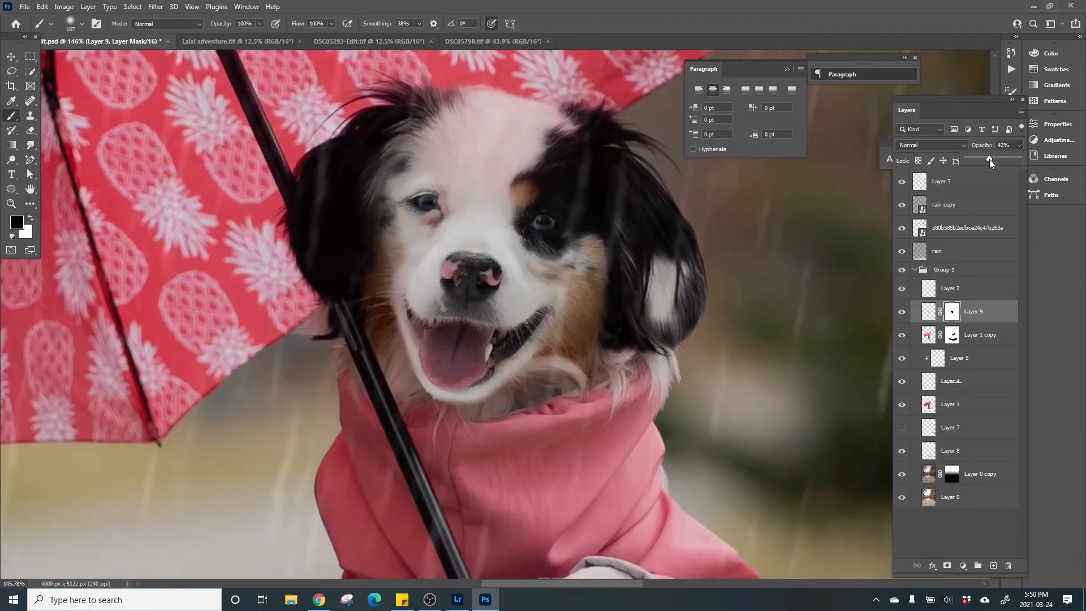
key(ctrl+t)
drag(491, 243, 488, 268)
drag(488, 109, 487, 101)
click(1010, 156)
drag(584, 294, 584, 287)
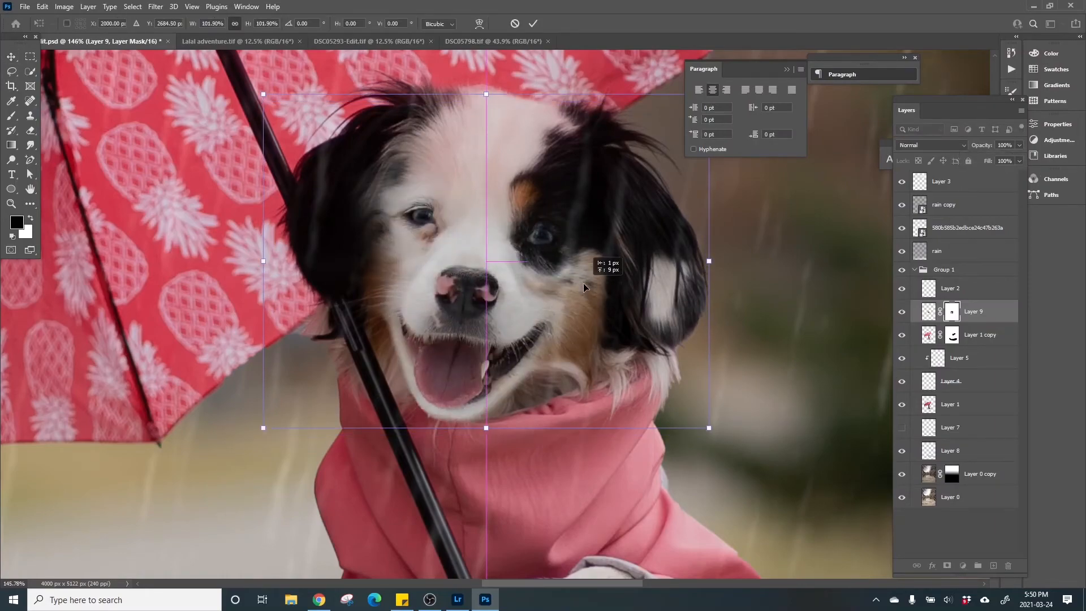
key(Up)
key(Up)
click(532, 23)
Paint white on Layer 9's mask beside the dog's eye with a soft 111 px brush to bring back the pasted face
click(31, 218)
click(11, 115)
click(74, 25)
click(553, 231)
scroll(451, 275, down, 7)
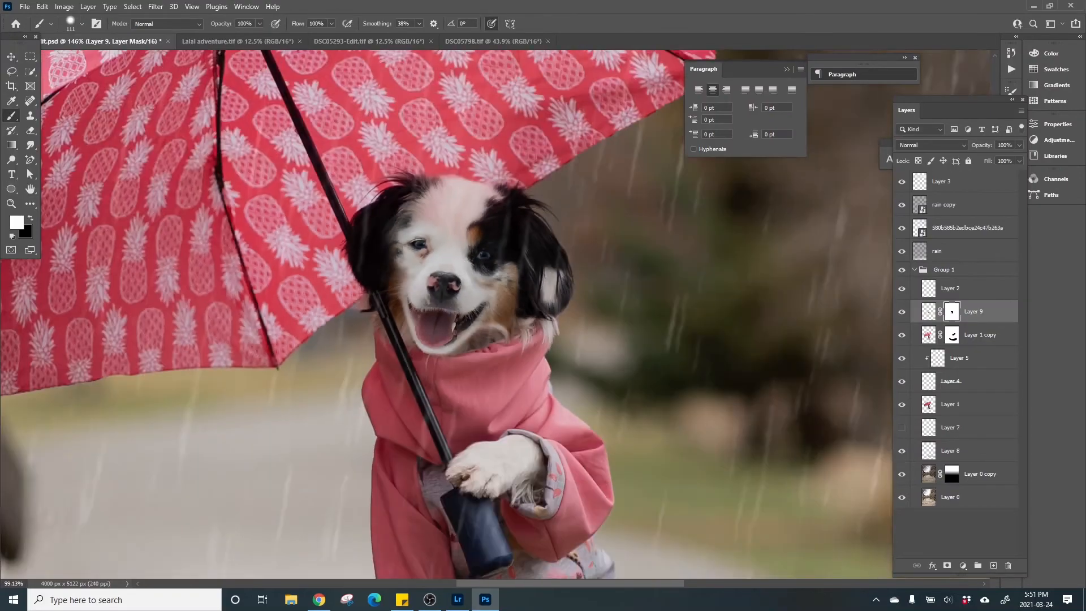
scroll(451, 276, down, 3)
scroll(486, 306, up, 8)
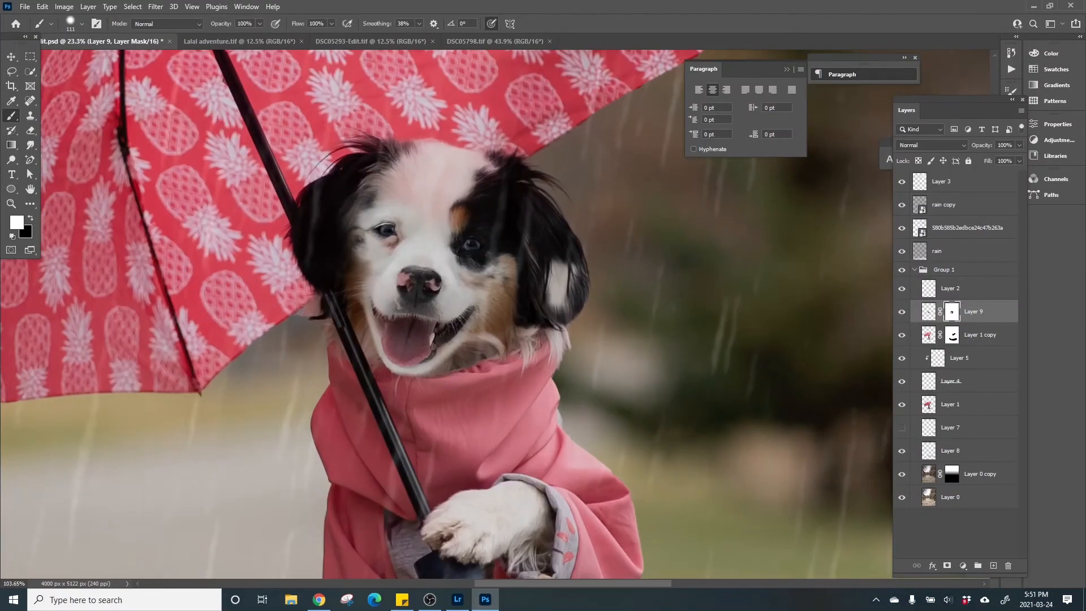
click(14, 55)
click(155, 6)
click(184, 92)
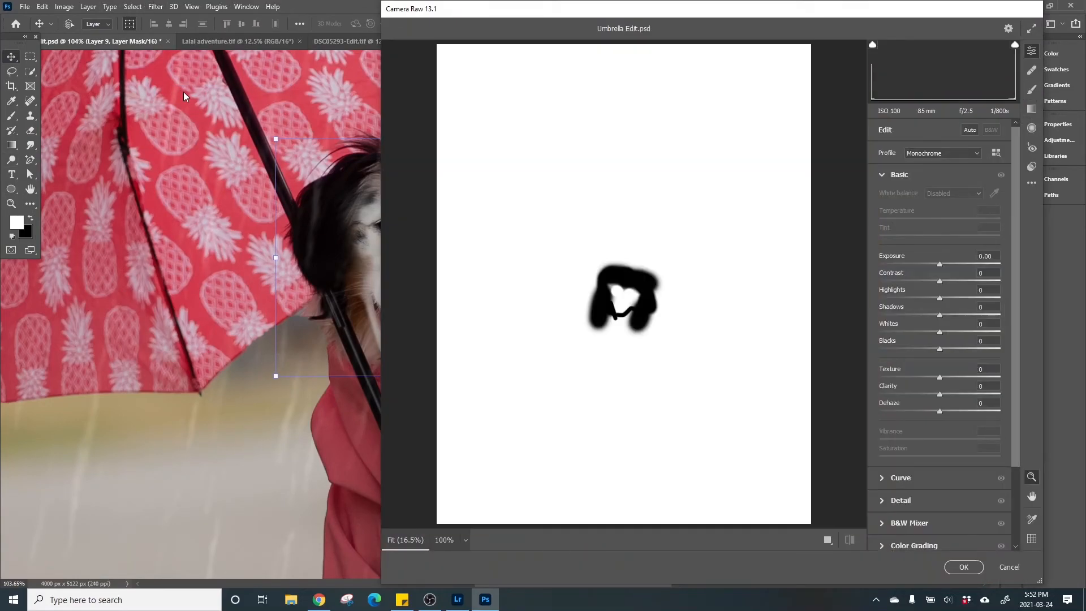
click(1013, 568)
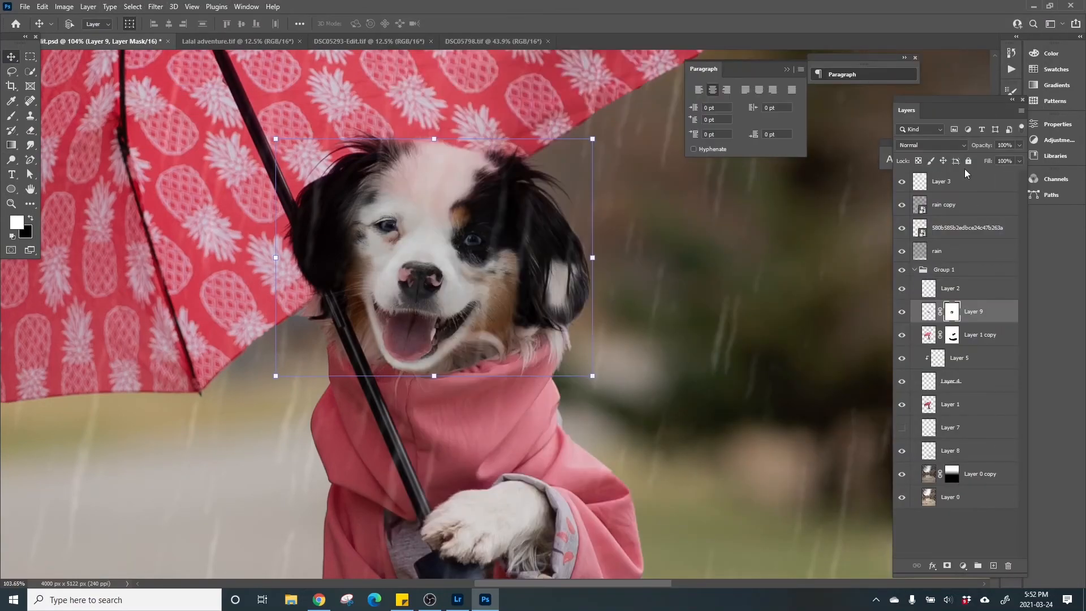
Paint black on Layer 9's mask over the dog's eyes with a soft 124 px brush to reveal the original eyes
key(x)
key(b)
key(ctrl+z)
key(x)
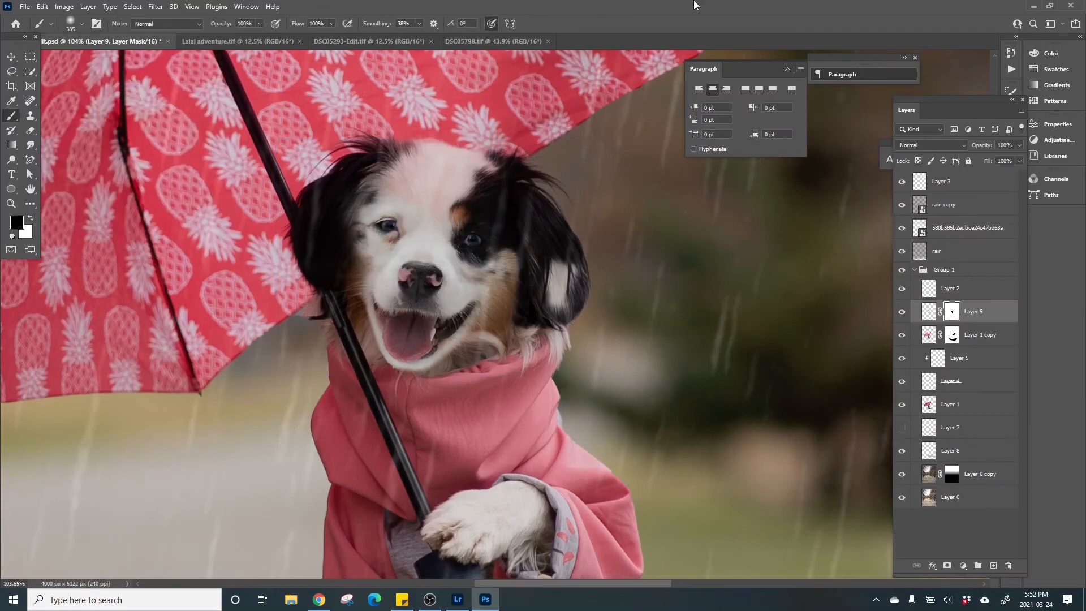
click(81, 23)
key(x)
drag(390, 218, 373, 224)
scroll(421, 311, down, 10)
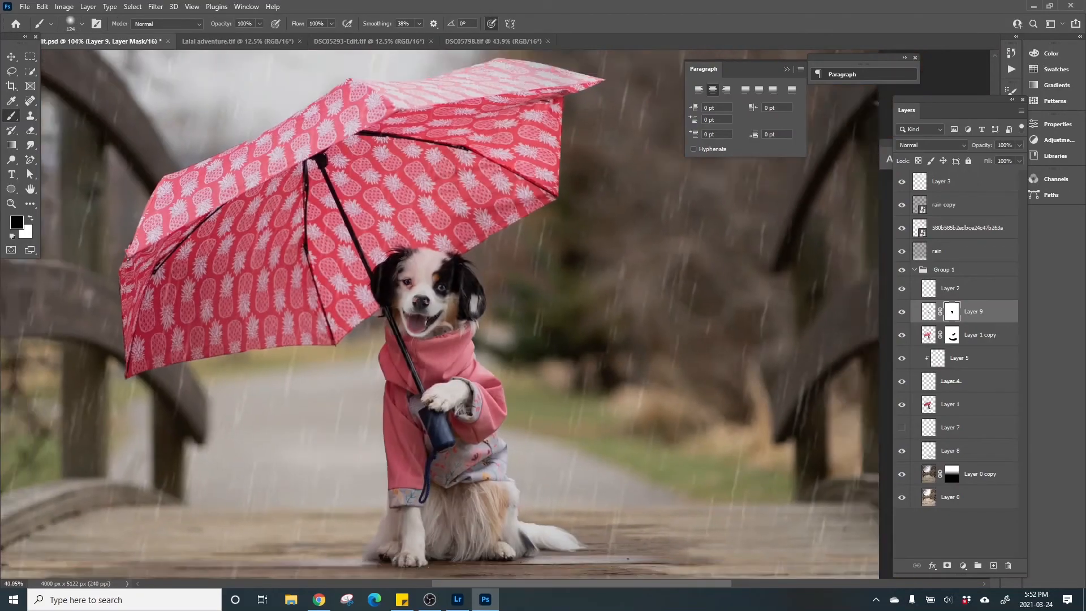
Try moving Layer 9's pasted face slightly lower on the dog's head
scroll(419, 304, up, 15)
scroll(316, 298, down, 6)
click(11, 57)
drag(381, 301, 382, 310)
key(b)
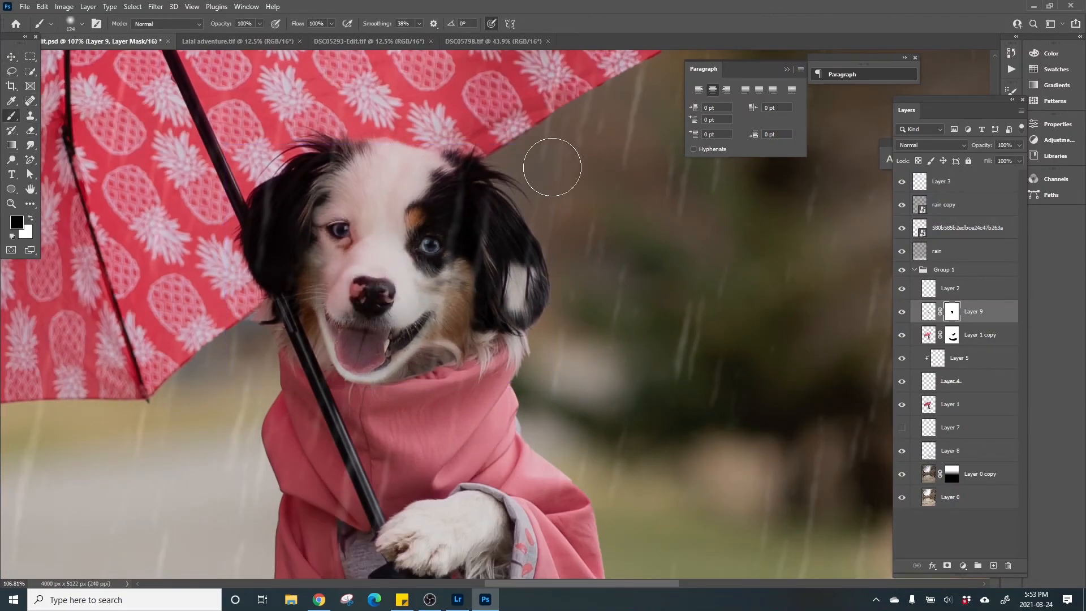
key(v)
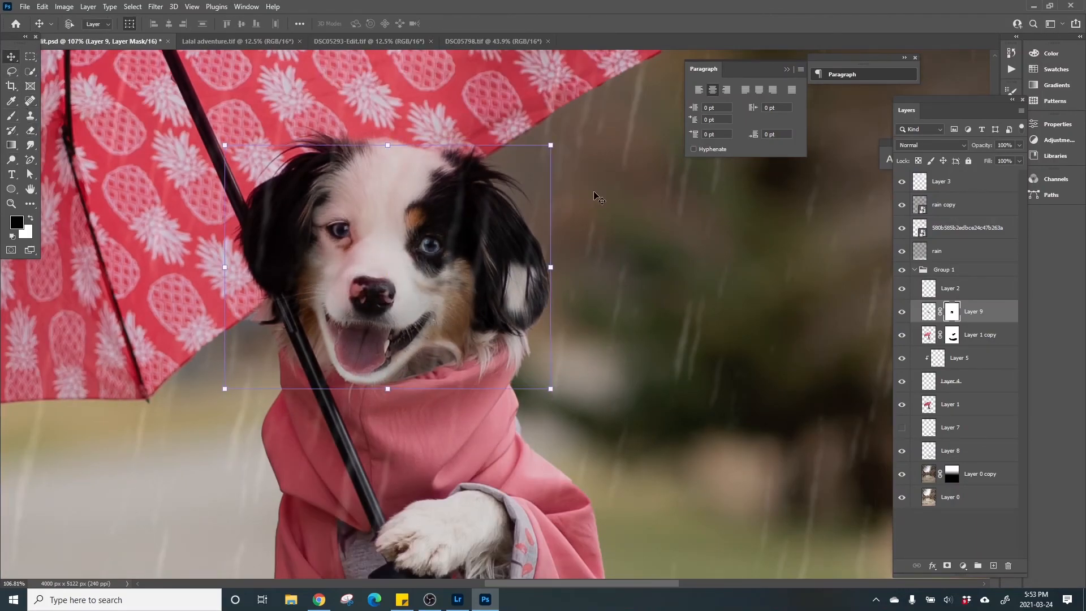
Undo the last move of Layer 9 and the mask strokes over the dog's eyes, and return to the Brush tool
key(ctrl+z)
key(ctrl+z)
key(ctrl+z)
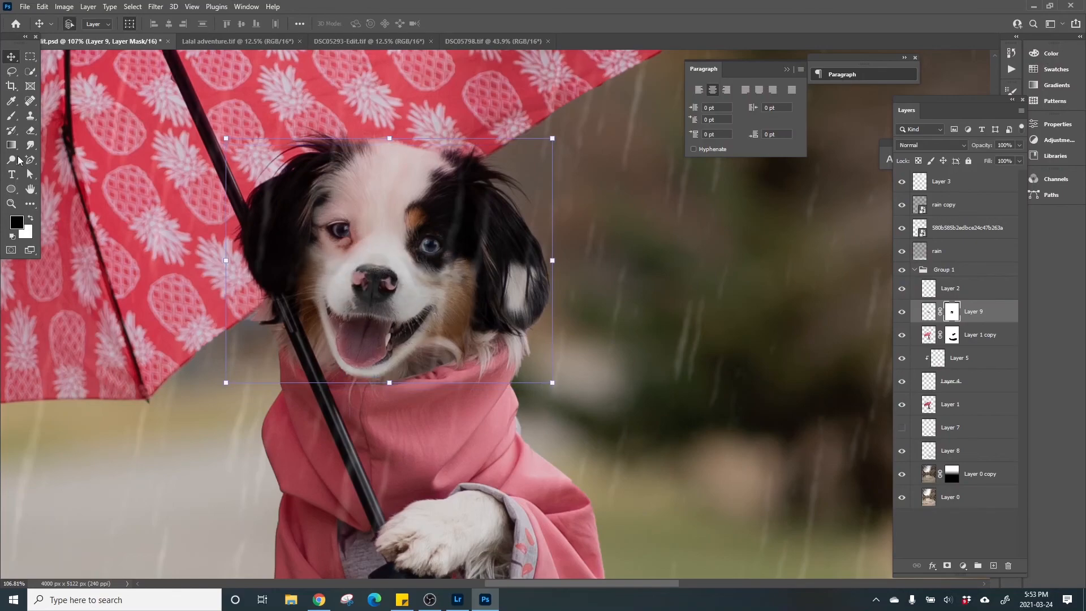
key(ctrl+z)
click(11, 116)
Open the Photo Filter adjustment on Layer 9's face image and try Warming Filter (81)
click(64, 7)
mouse_move(83, 36)
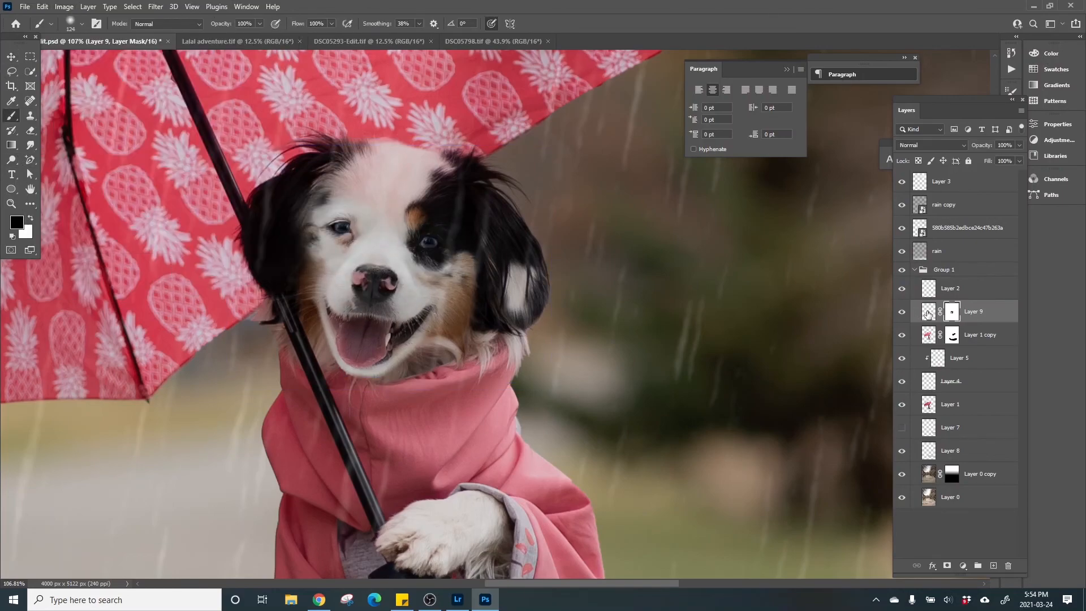
click(64, 7)
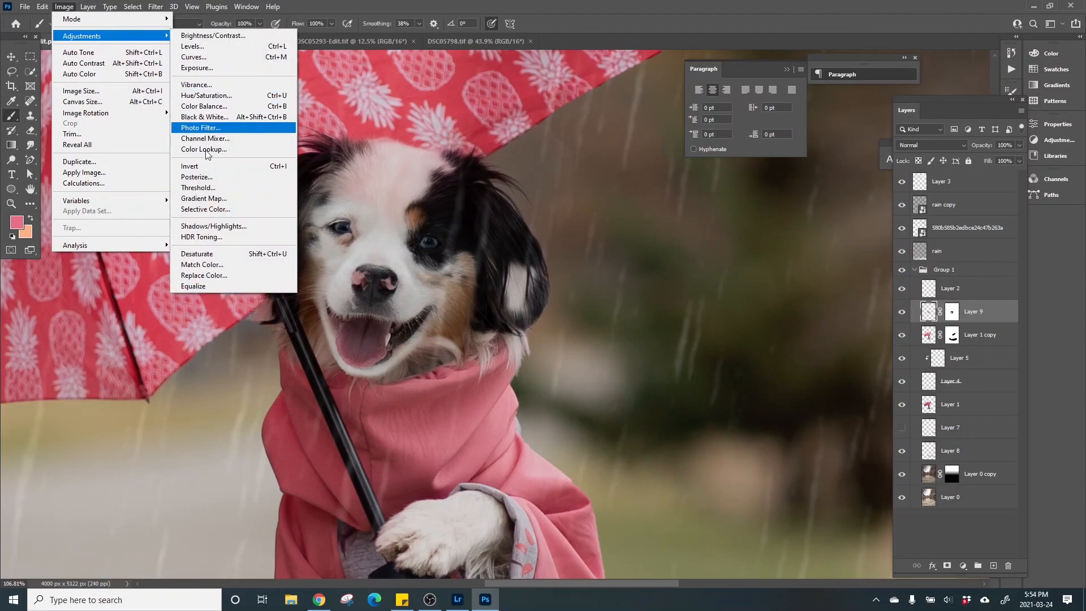
key(Escape)
key(Escape)
click(837, 203)
click(824, 232)
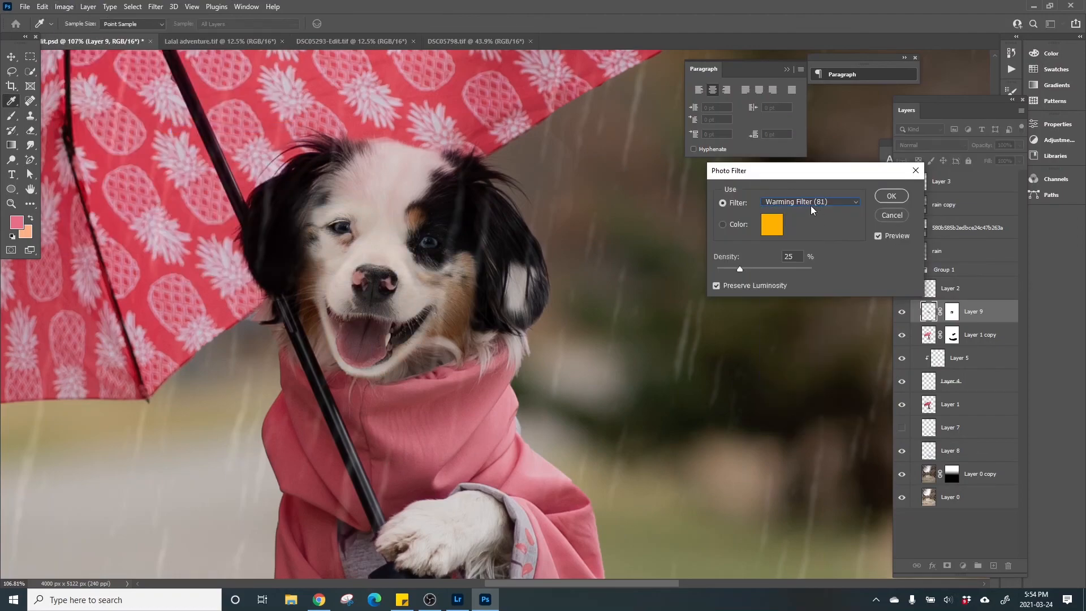
Set the photo filter for Layer 9's face to Magenta at 11% density
click(806, 203)
click(784, 340)
click(808, 202)
click(792, 351)
drag(739, 268, 726, 269)
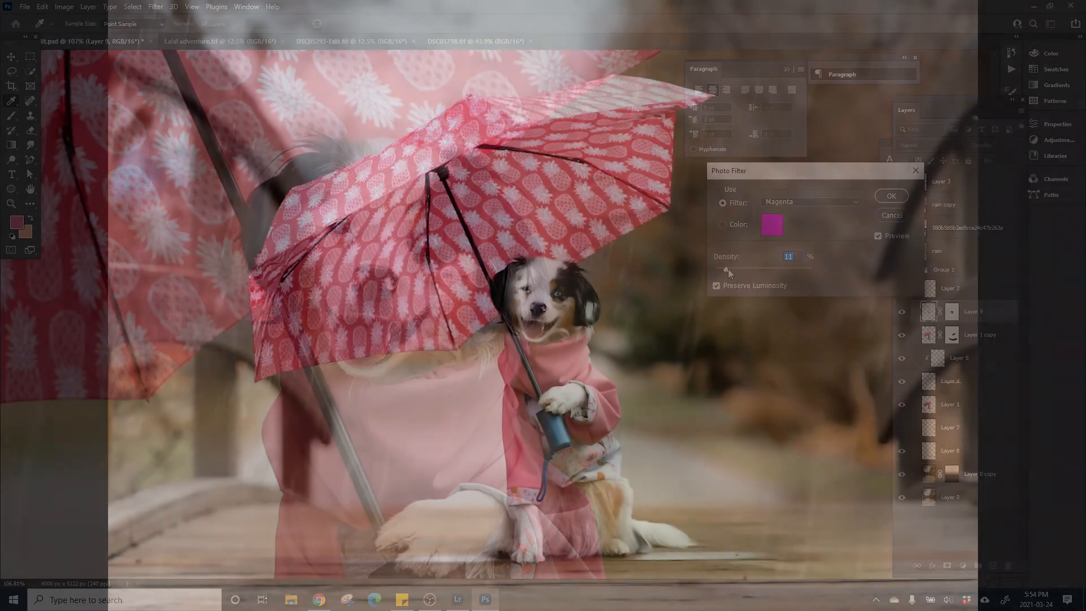